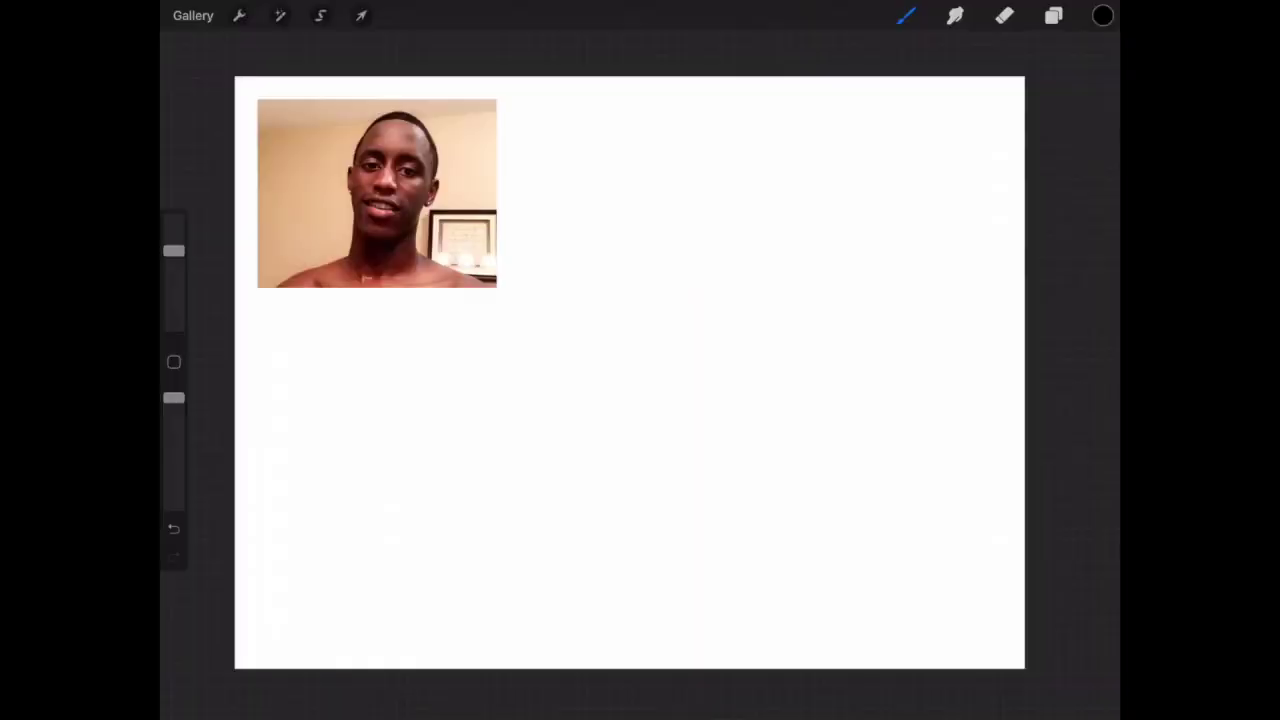
Step: Outline the left face, jaw and ear loop, then draw the left eye, iris and eyebrow
{"action": "mouse_move", "coordinate": [464, 256]}
{"action": "left_mouse_down"}
{"action": "mouse_move", "coordinate": [487, 135]}
{"action": "mouse_move", "coordinate": [530, 87]}
{"action": "mouse_move", "coordinate": [471, 495]}
{"action": "mouse_move", "coordinate": [480, 526]}
{"action": "left_mouse_up"}
{"action": "mouse_move", "coordinate": [446, 264]}
{"action": "left_mouse_down"}
{"action": "mouse_move", "coordinate": [436, 360]}
{"action": "mouse_move", "coordinate": [452, 396]}
{"action": "left_mouse_up"}
{"action": "left_click_drag", "start_coordinate": [617, 192], "coordinate": [624, 214]}
{"action": "left_click_drag", "start_coordinate": [624, 238], "coordinate": [618, 256]}
{"action": "left_click_drag", "start_coordinate": [512, 271], "coordinate": [524, 270]}
{"action": "left_click_drag", "start_coordinate": [512, 277], "coordinate": [597, 266]}
{"action": "key", "text": "ctrl+z"}
{"action": "mouse_move", "coordinate": [510, 236]}
{"action": "left_mouse_down"}
{"action": "mouse_move", "coordinate": [594, 212]}
{"action": "mouse_move", "coordinate": [614, 254]}
{"action": "mouse_move", "coordinate": [544, 262]}
{"action": "mouse_move", "coordinate": [582, 264]}
{"action": "left_mouse_up"}
{"action": "left_click_drag", "start_coordinate": [502, 198], "coordinate": [520, 174]}
{"action": "mouse_move", "coordinate": [518, 180]}
{"action": "left_mouse_down"}
{"action": "mouse_move", "coordinate": [534, 164]}
{"action": "mouse_move", "coordinate": [604, 174]}
{"action": "mouse_move", "coordinate": [564, 166]}
{"action": "left_mouse_up"}
{"action": "mouse_move", "coordinate": [574, 182]}
{"action": "left_mouse_down"}
{"action": "mouse_move", "coordinate": [604, 172]}
{"action": "mouse_move", "coordinate": [582, 164]}
{"action": "left_mouse_up"}
Step: Draw the second eye's upper and lower lids and iris lines
{"action": "left_click_drag", "start_coordinate": [572, 182], "coordinate": [612, 166]}
{"action": "mouse_move", "coordinate": [694, 210]}
{"action": "left_mouse_down"}
{"action": "mouse_move", "coordinate": [684, 226]}
{"action": "mouse_move", "coordinate": [756, 232]}
{"action": "mouse_move", "coordinate": [796, 258]}
{"action": "left_mouse_up"}
{"action": "left_click", "coordinate": [174, 528]}
{"action": "left_click_drag", "start_coordinate": [716, 244], "coordinate": [802, 260]}
{"action": "mouse_move", "coordinate": [690, 272]}
{"action": "left_mouse_down"}
{"action": "mouse_move", "coordinate": [772, 264]}
{"action": "mouse_move", "coordinate": [794, 292]}
{"action": "mouse_move", "coordinate": [700, 276]}
{"action": "left_mouse_up"}
{"action": "mouse_move", "coordinate": [731, 260]}
{"action": "left_mouse_down"}
{"action": "mouse_move", "coordinate": [727, 290]}
{"action": "mouse_move", "coordinate": [764, 294]}
{"action": "left_mouse_up"}
{"action": "left_click_drag", "start_coordinate": [588, 314], "coordinate": [570, 358]}
Step: Draw the nose and nostril, cheek arcs, right eyebrow and the line under the right eye
{"action": "left_click_drag", "start_coordinate": [578, 354], "coordinate": [670, 376]}
{"action": "key", "text": "ctrl+z"}
{"action": "left_click_drag", "start_coordinate": [682, 328], "coordinate": [686, 384]}
{"action": "left_click_drag", "start_coordinate": [604, 388], "coordinate": [620, 400]}
{"action": "left_click_drag", "start_coordinate": [507, 418], "coordinate": [500, 447]}
{"action": "mouse_move", "coordinate": [714, 188]}
{"action": "left_mouse_down"}
{"action": "mouse_move", "coordinate": [806, 210]}
{"action": "mouse_move", "coordinate": [820, 232]}
{"action": "mouse_move", "coordinate": [776, 198]}
{"action": "left_mouse_up"}
{"action": "mouse_move", "coordinate": [804, 214]}
{"action": "left_mouse_down"}
{"action": "mouse_move", "coordinate": [818, 228]}
{"action": "mouse_move", "coordinate": [824, 310]}
{"action": "left_mouse_up"}
{"action": "left_click_drag", "start_coordinate": [702, 294], "coordinate": [778, 316]}
Step: Draw the full upper and lower lips out to the mouth corner
{"action": "left_click_drag", "start_coordinate": [514, 424], "coordinate": [666, 418]}
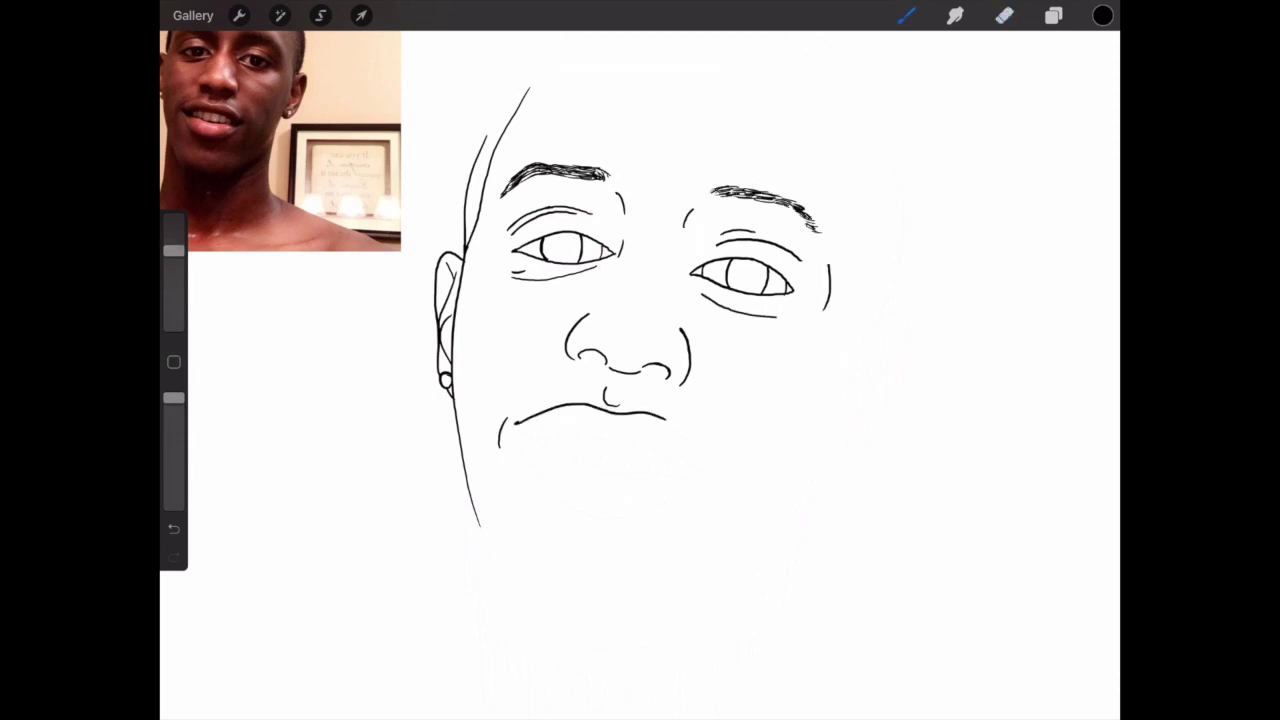
{"action": "key", "text": "ctrl+z"}
{"action": "mouse_move", "coordinate": [516, 426]}
{"action": "left_mouse_down"}
{"action": "mouse_move", "coordinate": [588, 404]}
{"action": "mouse_move", "coordinate": [644, 414]}
{"action": "mouse_move", "coordinate": [712, 464]}
{"action": "mouse_move", "coordinate": [604, 440]}
{"action": "mouse_move", "coordinate": [712, 464]}
{"action": "mouse_move", "coordinate": [620, 476]}
{"action": "mouse_move", "coordinate": [712, 464]}
{"action": "left_mouse_up"}
{"action": "key", "text": "ctrl+z"}
{"action": "mouse_move", "coordinate": [512, 432]}
{"action": "left_mouse_down"}
{"action": "mouse_move", "coordinate": [624, 518]}
{"action": "mouse_move", "coordinate": [710, 472]}
{"action": "left_mouse_up"}
Step: Add the right jaw curve, chin and the curve over the crown of the head
{"action": "mouse_move", "coordinate": [864, 316]}
{"action": "left_mouse_down"}
{"action": "mouse_move", "coordinate": [878, 324]}
{"action": "mouse_move", "coordinate": [800, 502]}
{"action": "mouse_move", "coordinate": [590, 654]}
{"action": "mouse_move", "coordinate": [466, 460]}
{"action": "left_mouse_up"}
{"action": "key", "text": "ctrl+z"}
{"action": "mouse_move", "coordinate": [806, 494]}
{"action": "left_mouse_down"}
{"action": "mouse_move", "coordinate": [666, 636]}
{"action": "mouse_move", "coordinate": [466, 460]}
{"action": "left_mouse_up"}
{"action": "mouse_move", "coordinate": [570, 156]}
{"action": "left_mouse_down"}
{"action": "mouse_move", "coordinate": [468, 256]}
{"action": "mouse_move", "coordinate": [538, 184]}
{"action": "mouse_move", "coordinate": [634, 178]}
{"action": "left_mouse_up"}
{"action": "key", "text": "ctrl+z"}
{"action": "left_click_drag", "start_coordinate": [532, 188], "coordinate": [638, 182]}
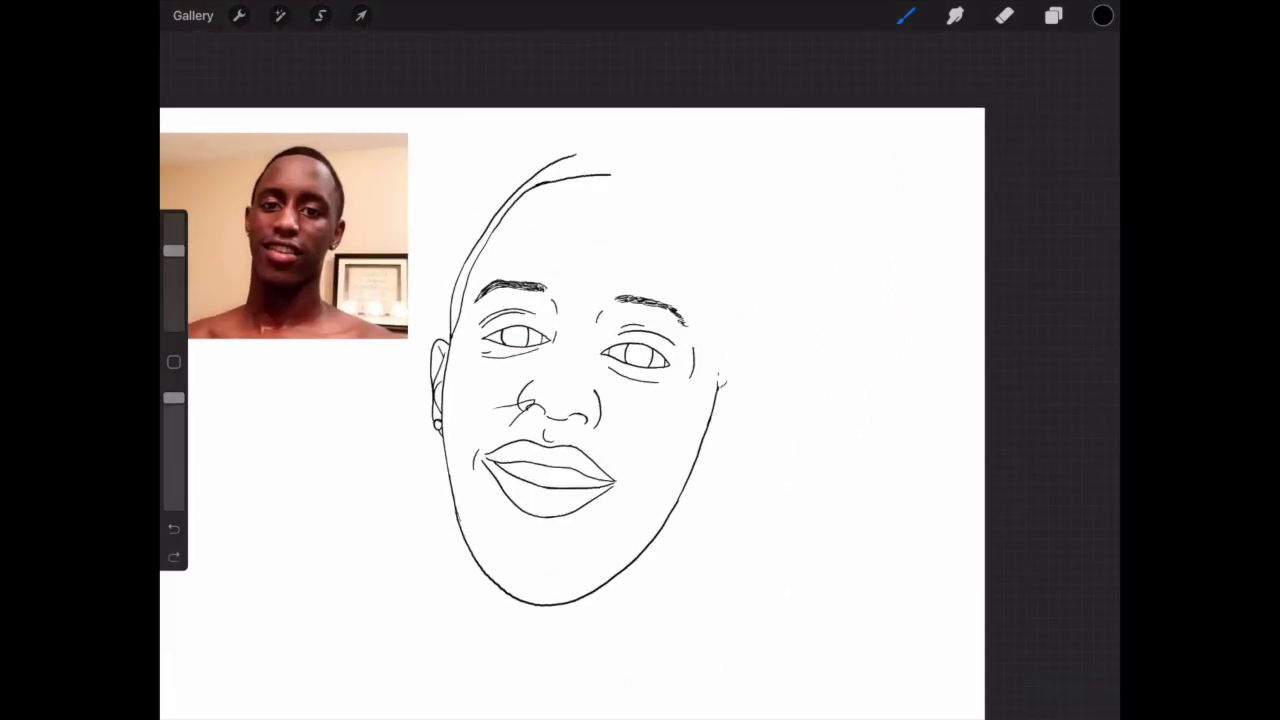
{"action": "key", "text": "ctrl+z"}
{"action": "key", "text": "ctrl+z"}
{"action": "key", "text": "ctrl+z"}
{"action": "key", "text": "ctrl+z"}
{"action": "left_click_drag", "start_coordinate": [530, 186], "coordinate": [604, 173]}
{"action": "key", "text": "ctrl+z"}
Step: Trace the crown down the head's right side and draw the right ear with inner detail
{"action": "mouse_move", "coordinate": [530, 186]}
{"action": "left_mouse_down"}
{"action": "mouse_move", "coordinate": [594, 172]}
{"action": "mouse_move", "coordinate": [703, 237]}
{"action": "mouse_move", "coordinate": [716, 395]}
{"action": "mouse_move", "coordinate": [736, 275]}
{"action": "left_mouse_up"}
{"action": "mouse_move", "coordinate": [458, 272]}
{"action": "left_mouse_down"}
{"action": "mouse_move", "coordinate": [562, 160]}
{"action": "mouse_move", "coordinate": [450, 344]}
{"action": "left_mouse_up"}
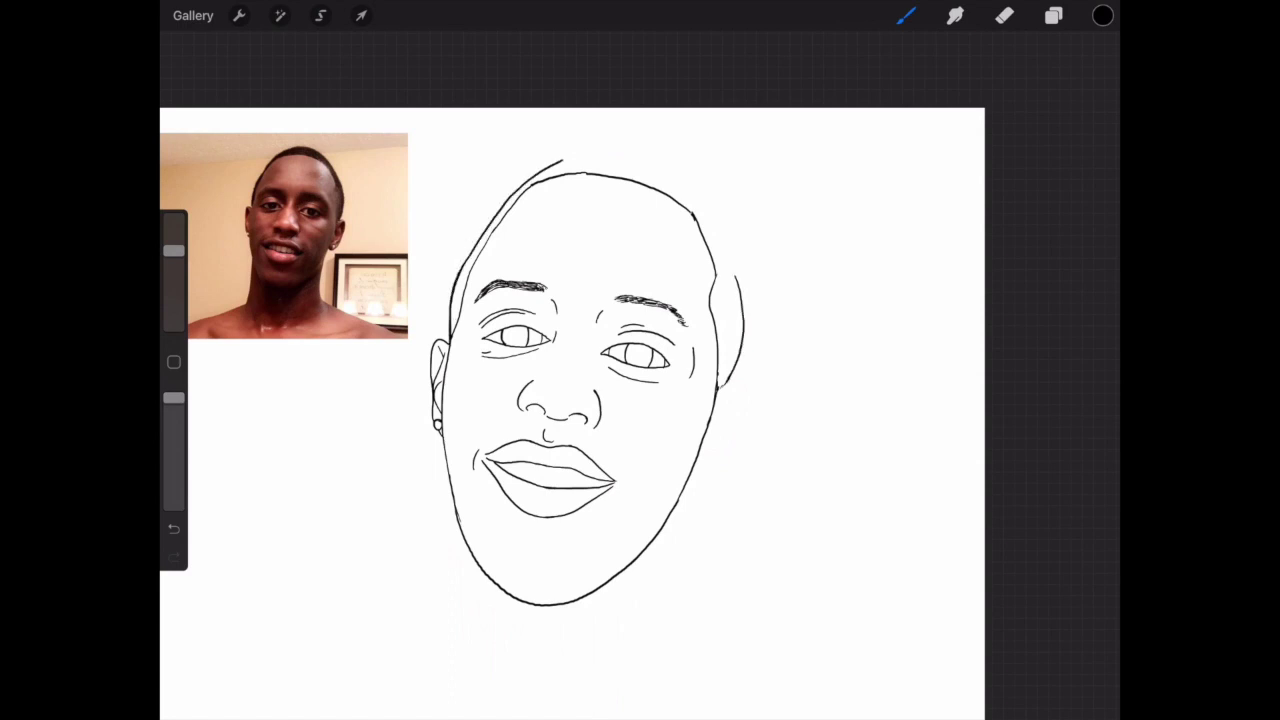
{"action": "left_click_drag", "start_coordinate": [689, 195], "coordinate": [738, 286]}
{"action": "mouse_move", "coordinate": [570, 157]}
{"action": "left_mouse_down"}
{"action": "mouse_move", "coordinate": [640, 152]}
{"action": "mouse_move", "coordinate": [694, 204]}
{"action": "mouse_move", "coordinate": [728, 388]}
{"action": "mouse_move", "coordinate": [692, 470]}
{"action": "left_mouse_up"}
{"action": "mouse_move", "coordinate": [712, 418]}
{"action": "left_mouse_down"}
{"action": "mouse_move", "coordinate": [740, 388]}
{"action": "mouse_move", "coordinate": [700, 462]}
{"action": "left_mouse_up"}
{"action": "left_click_drag", "start_coordinate": [720, 408], "coordinate": [712, 460]}
Step: Draw the neck as dripping streaks hanging below the chin
{"action": "mouse_move", "coordinate": [453, 500]}
{"action": "left_mouse_down"}
{"action": "mouse_move", "coordinate": [466, 655]}
{"action": "mouse_move", "coordinate": [494, 594]}
{"action": "left_mouse_up"}
{"action": "mouse_move", "coordinate": [520, 494]}
{"action": "left_mouse_down"}
{"action": "mouse_move", "coordinate": [524, 566]}
{"action": "mouse_move", "coordinate": [548, 500]}
{"action": "left_mouse_up"}
{"action": "left_click_drag", "start_coordinate": [548, 500], "coordinate": [570, 498]}
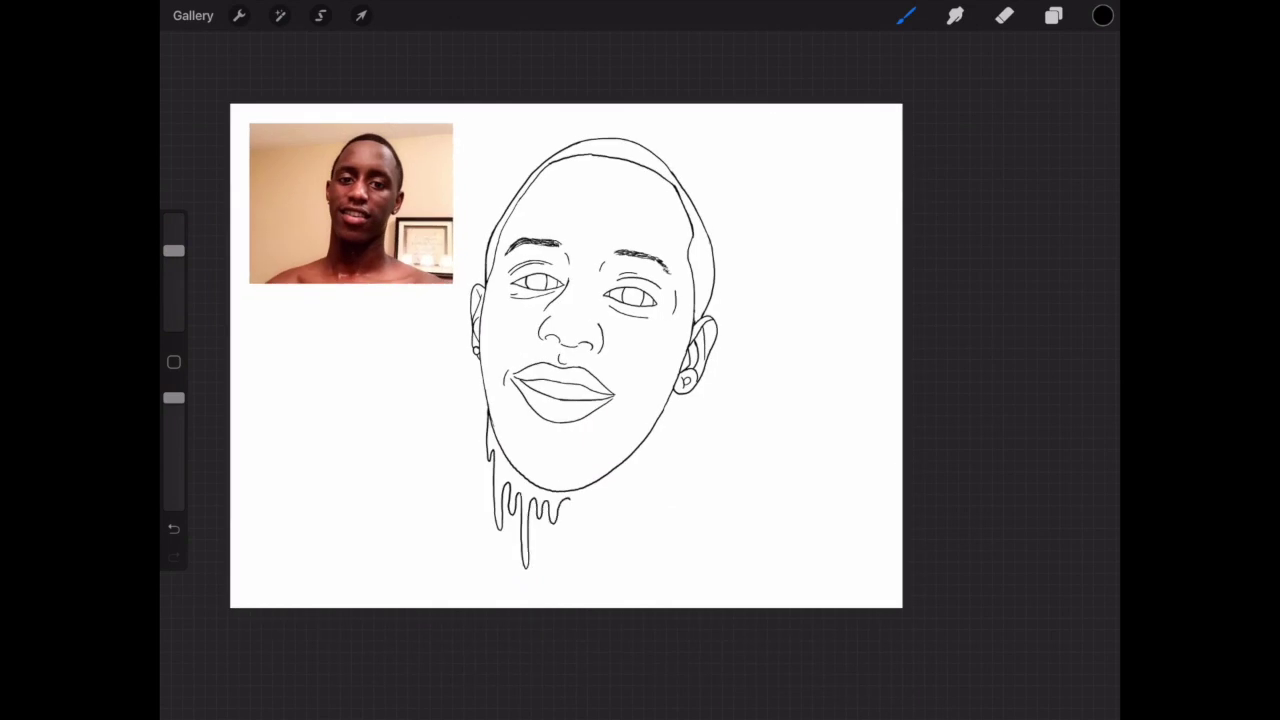
{"action": "key", "text": "ctrl+z"}
{"action": "key", "text": "ctrl+z"}
{"action": "key", "text": "ctrl+z"}
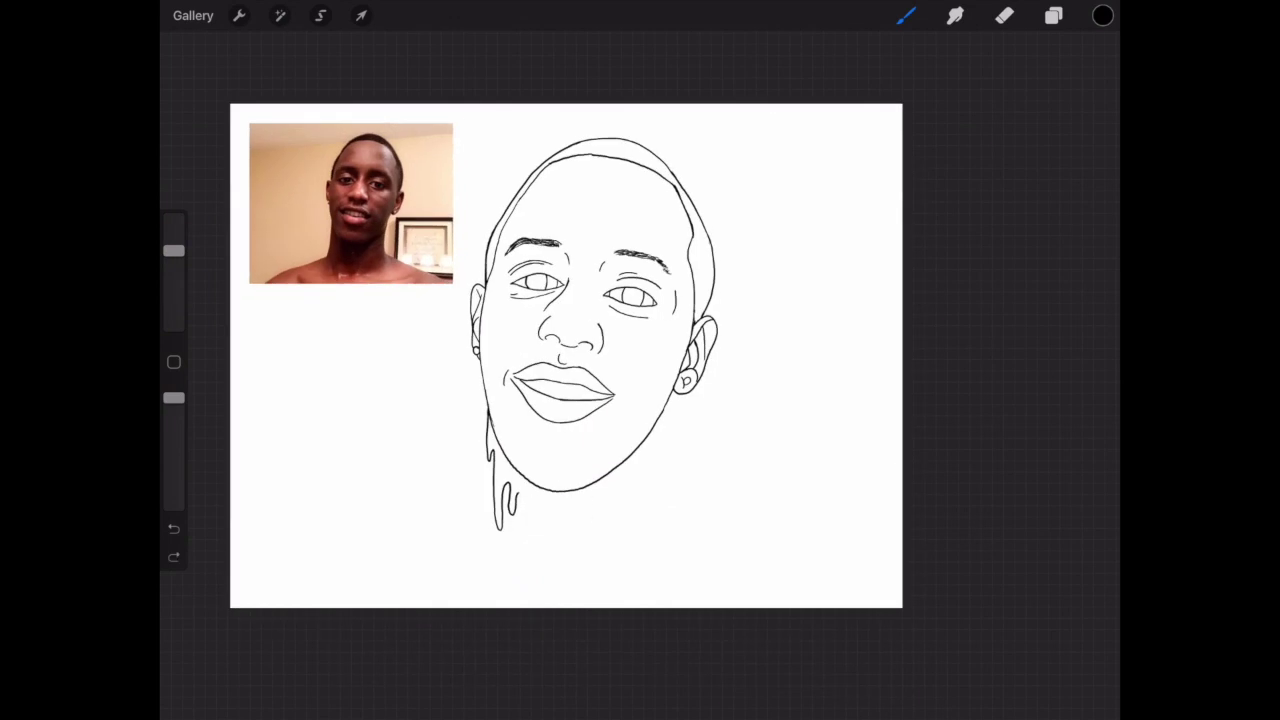
{"action": "mouse_move", "coordinate": [518, 494]}
{"action": "left_mouse_down"}
{"action": "mouse_move", "coordinate": [584, 520]}
{"action": "mouse_move", "coordinate": [628, 486]}
{"action": "mouse_move", "coordinate": [660, 414]}
{"action": "left_mouse_up"}
Step: Finish the head's left outline and draw scalloped teeth along the upper lip
{"action": "left_click_drag", "start_coordinate": [694, 240], "coordinate": [688, 316]}
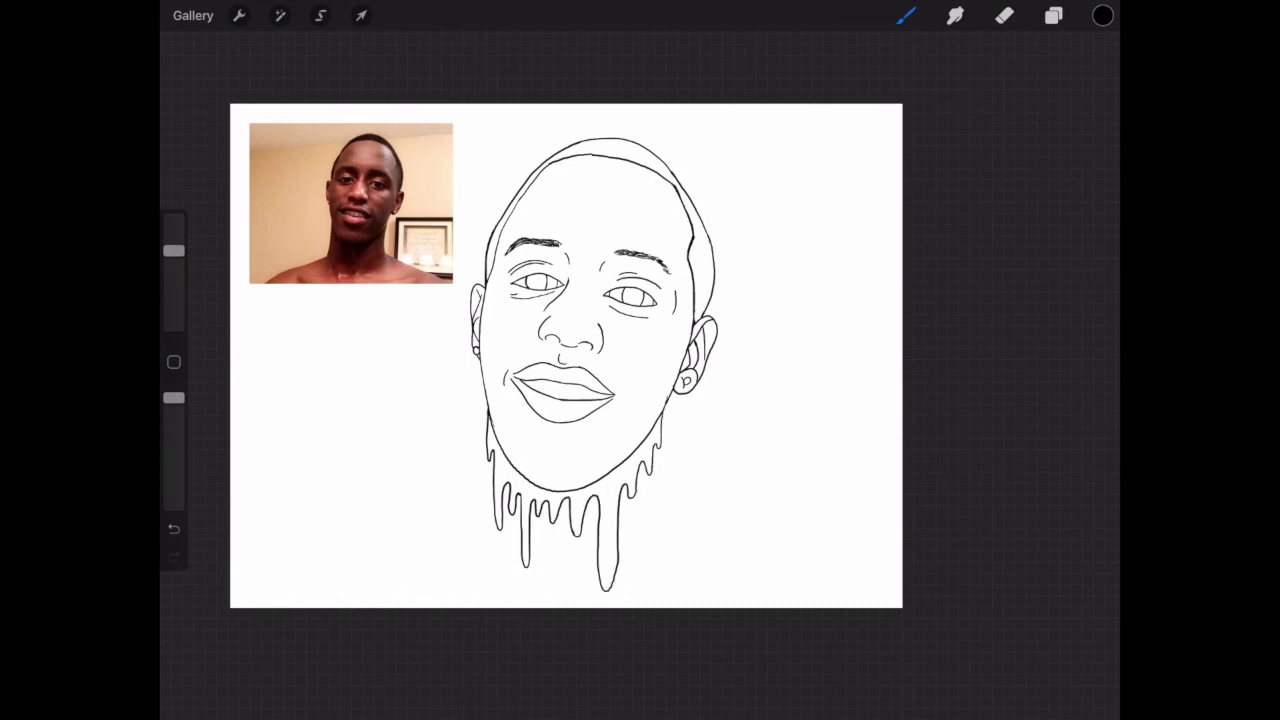
{"action": "left_click_drag", "start_coordinate": [492, 282], "coordinate": [546, 166]}
{"action": "key", "text": "ctrl+z"}
{"action": "key", "text": "ctrl+z"}
{"action": "left_click_drag", "start_coordinate": [490, 274], "coordinate": [536, 178]}
{"action": "scroll", "coordinate": [558, 373], "scroll_direction": "up", "scroll_amount": 5}
{"action": "mouse_move", "coordinate": [484, 420]}
{"action": "left_mouse_down"}
{"action": "mouse_move", "coordinate": [598, 458]}
{"action": "mouse_move", "coordinate": [660, 448]}
{"action": "left_mouse_up"}
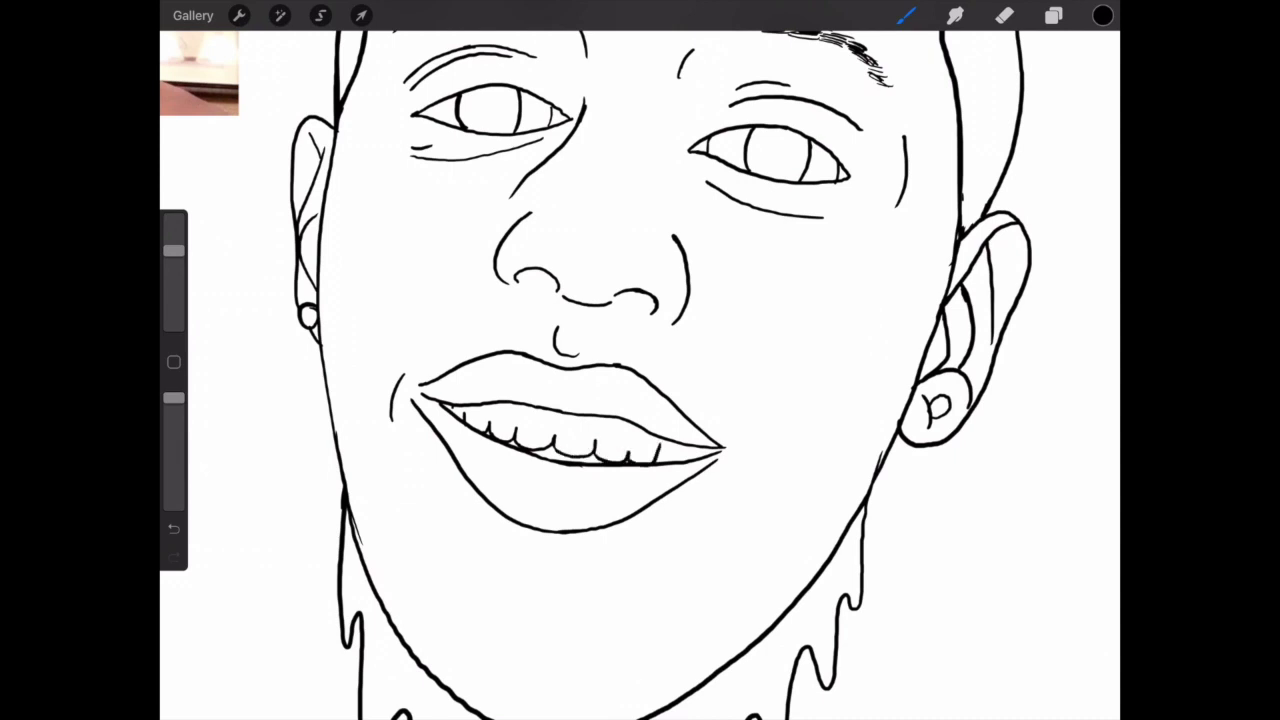
{"action": "scroll", "coordinate": [640, 360], "scroll_direction": "down", "scroll_amount": 5}
{"action": "key", "text": "s"}
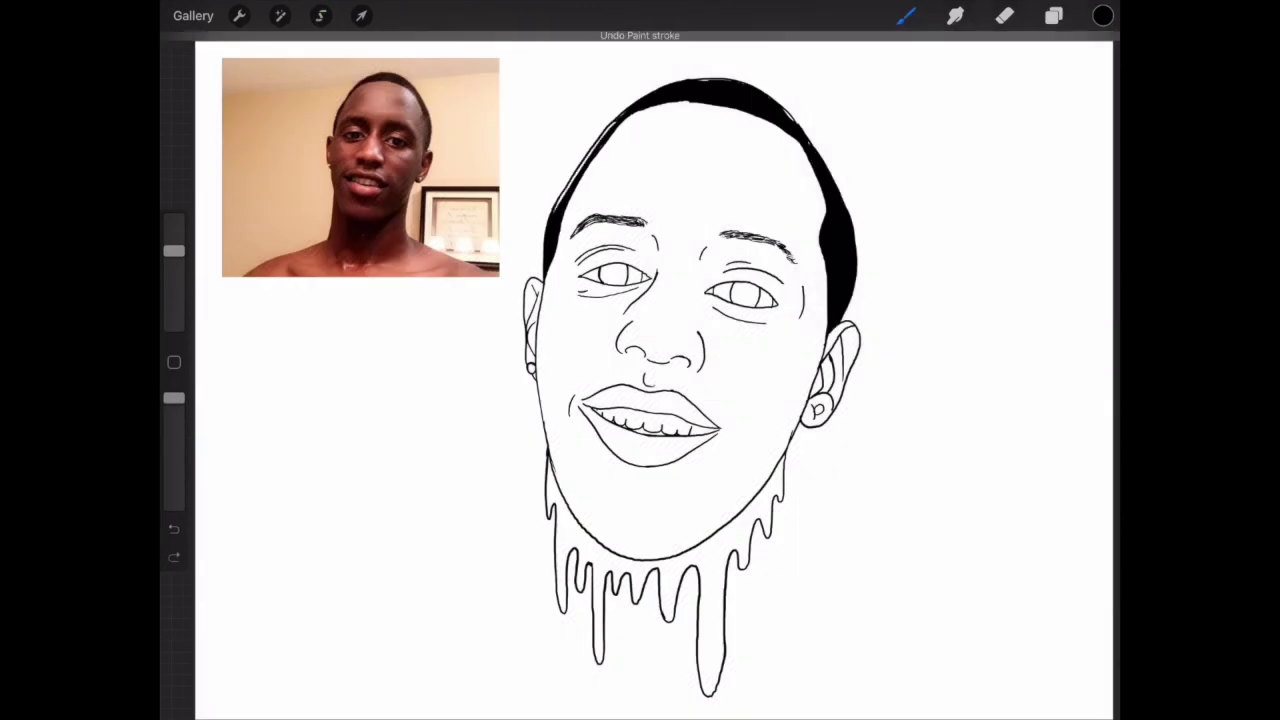
Step: Paint the hair band, left nostril and both irises solid black
{"action": "mouse_move", "coordinate": [598, 135]}
{"action": "left_mouse_down"}
{"action": "mouse_move", "coordinate": [562, 195]}
{"action": "mouse_move", "coordinate": [545, 272]}
{"action": "left_mouse_up"}
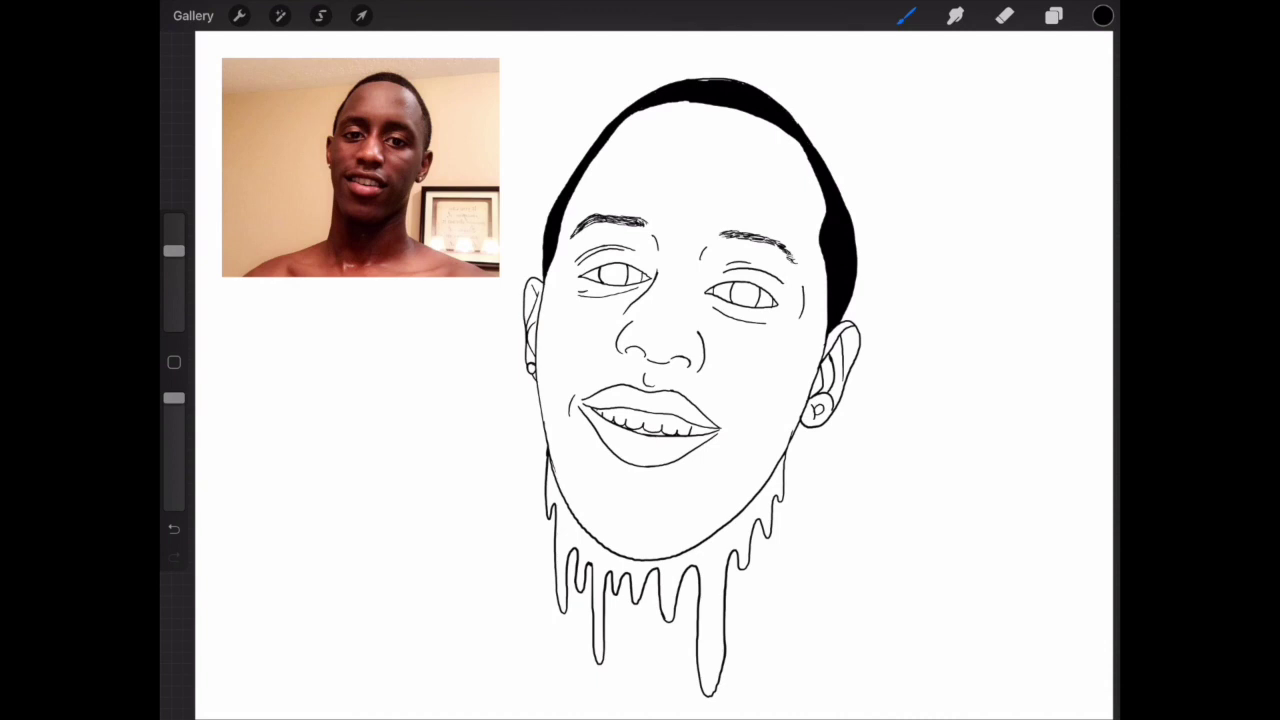
{"action": "left_click_drag", "start_coordinate": [698, 80], "coordinate": [720, 79]}
{"action": "left_click_drag", "start_coordinate": [640, 110], "coordinate": [696, 102]}
{"action": "left_click_drag", "start_coordinate": [626, 348], "coordinate": [688, 364]}
{"action": "mouse_move", "coordinate": [600, 280]}
{"action": "left_mouse_down"}
{"action": "mouse_move", "coordinate": [622, 264]}
{"action": "mouse_move", "coordinate": [622, 286]}
{"action": "left_mouse_up"}
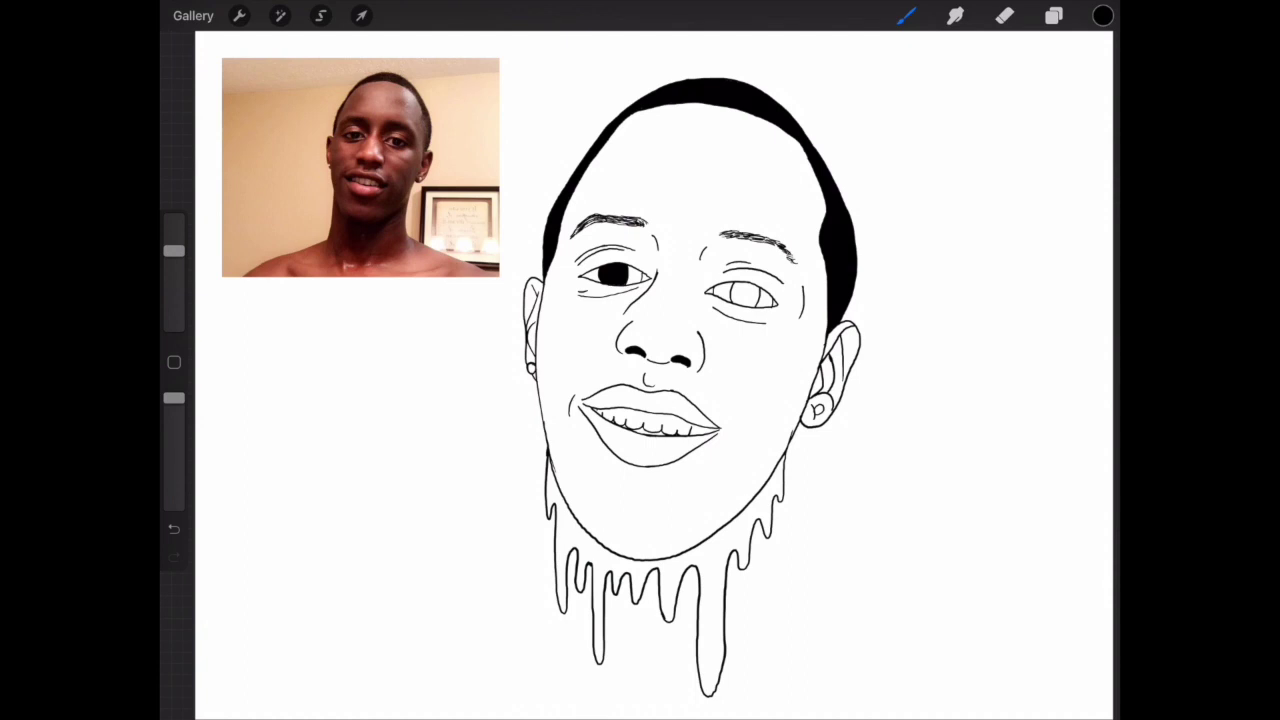
{"action": "mouse_move", "coordinate": [734, 300]}
{"action": "left_mouse_down"}
{"action": "mouse_move", "coordinate": [742, 288]}
{"action": "mouse_move", "coordinate": [758, 298]}
{"action": "mouse_move", "coordinate": [732, 290]}
{"action": "left_mouse_up"}
{"action": "mouse_move", "coordinate": [740, 298]}
{"action": "left_mouse_down"}
{"action": "mouse_move", "coordinate": [754, 290]}
{"action": "mouse_move", "coordinate": [744, 284]}
{"action": "left_mouse_up"}
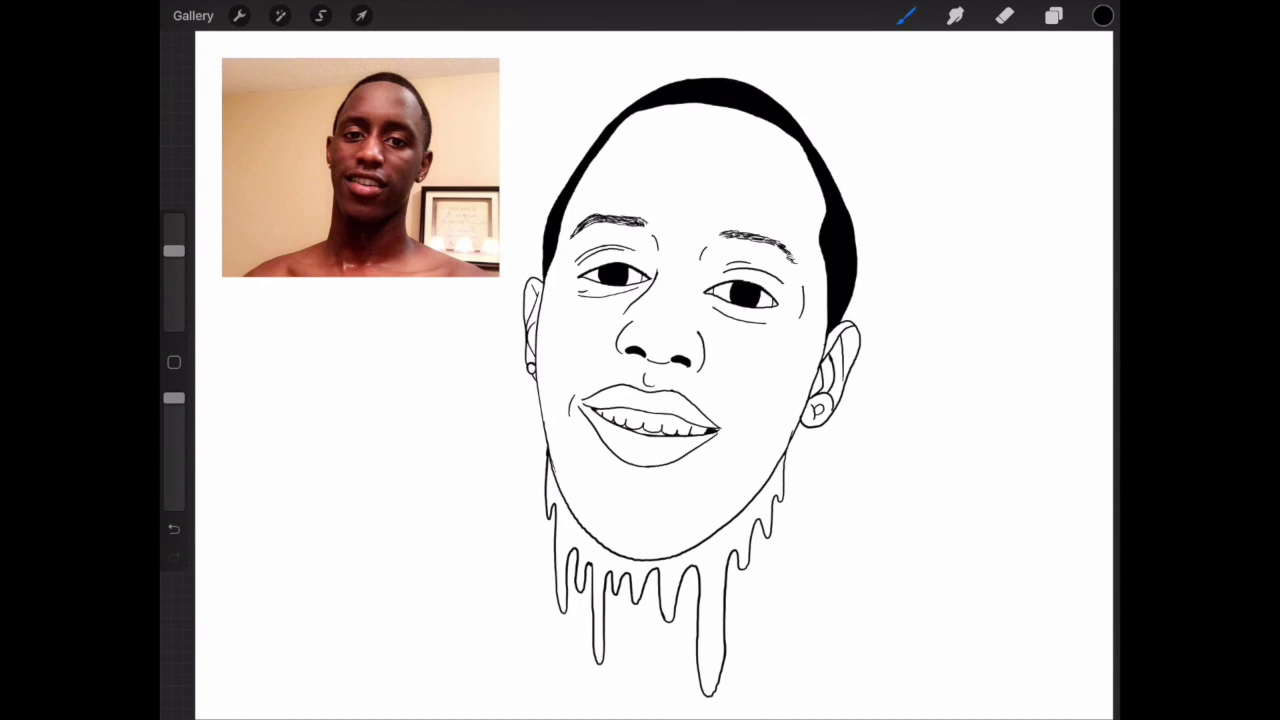
Step: Touch up the tooth strokes along the teeth line and resize the eraser
{"action": "left_click_drag", "start_coordinate": [638, 431], "coordinate": [676, 435]}
{"action": "key", "text": "ctrl+z"}
{"action": "left_click", "coordinate": [1005, 15]}
{"action": "left_click", "coordinate": [906, 15]}
{"action": "key", "text": "ctrl+z"}
{"action": "key", "text": "ctrl+z"}
{"action": "mouse_move", "coordinate": [640, 436]}
{"action": "left_mouse_down"}
{"action": "mouse_move", "coordinate": [676, 433]}
{"action": "mouse_move", "coordinate": [646, 432]}
{"action": "left_mouse_up"}
{"action": "key", "text": "e"}
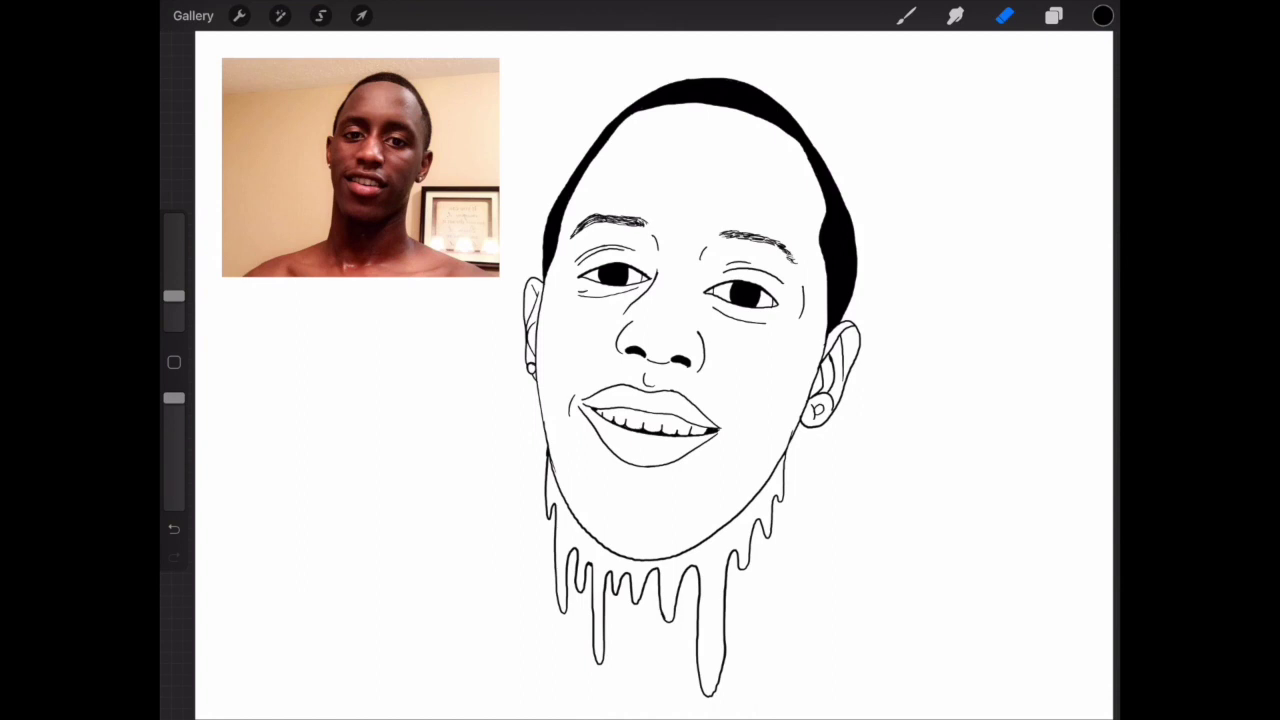
{"action": "mouse_move", "coordinate": [174, 295]}
{"action": "left_mouse_down"}
{"action": "mouse_move", "coordinate": [174, 251]}
{"action": "mouse_move", "coordinate": [174, 290]}
{"action": "left_mouse_up"}
Step: Duplicate Layer 3 in the Layers panel
{"action": "left_click", "coordinate": [1054, 15]}
{"action": "left_click", "coordinate": [880, 95]}
{"action": "left_click_drag", "start_coordinate": [1040, 95], "coordinate": [900, 95]}
{"action": "left_click", "coordinate": [1090, 95]}
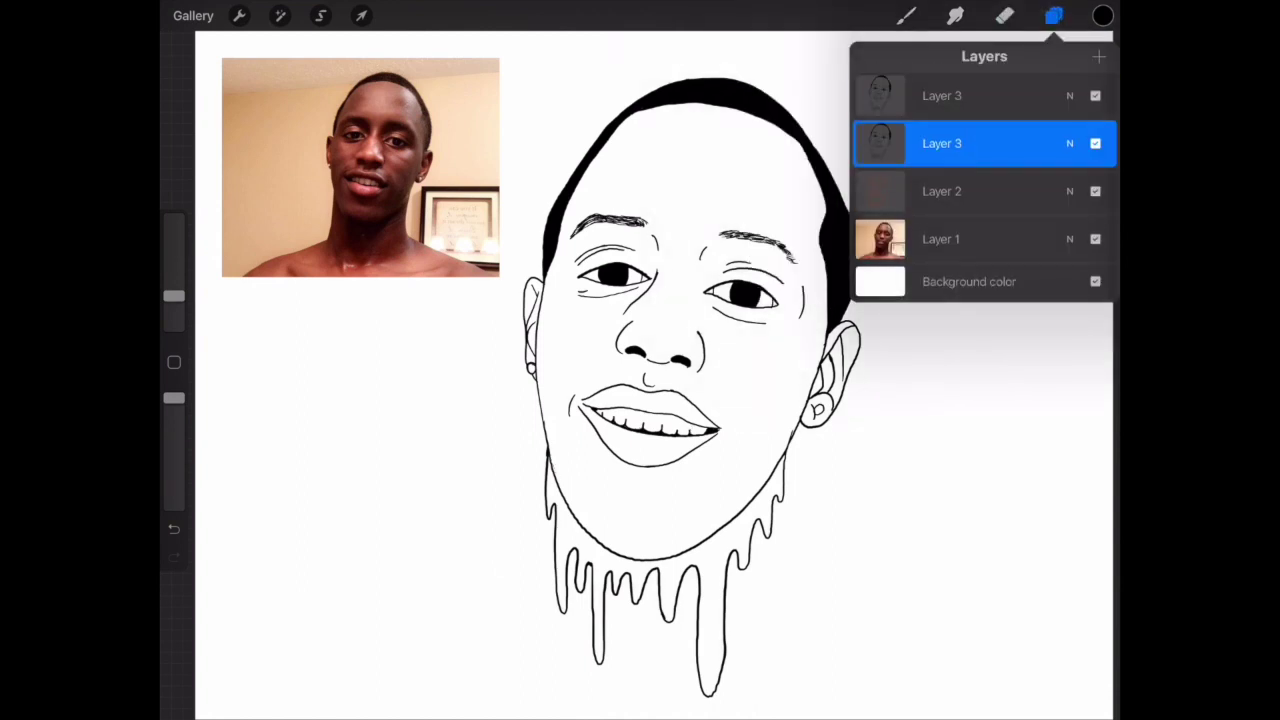
{"action": "left_click", "coordinate": [550, 437]}
Step: Freehand-select the face, ears and drips and fill them with flat brown
{"action": "left_click", "coordinate": [320, 15]}
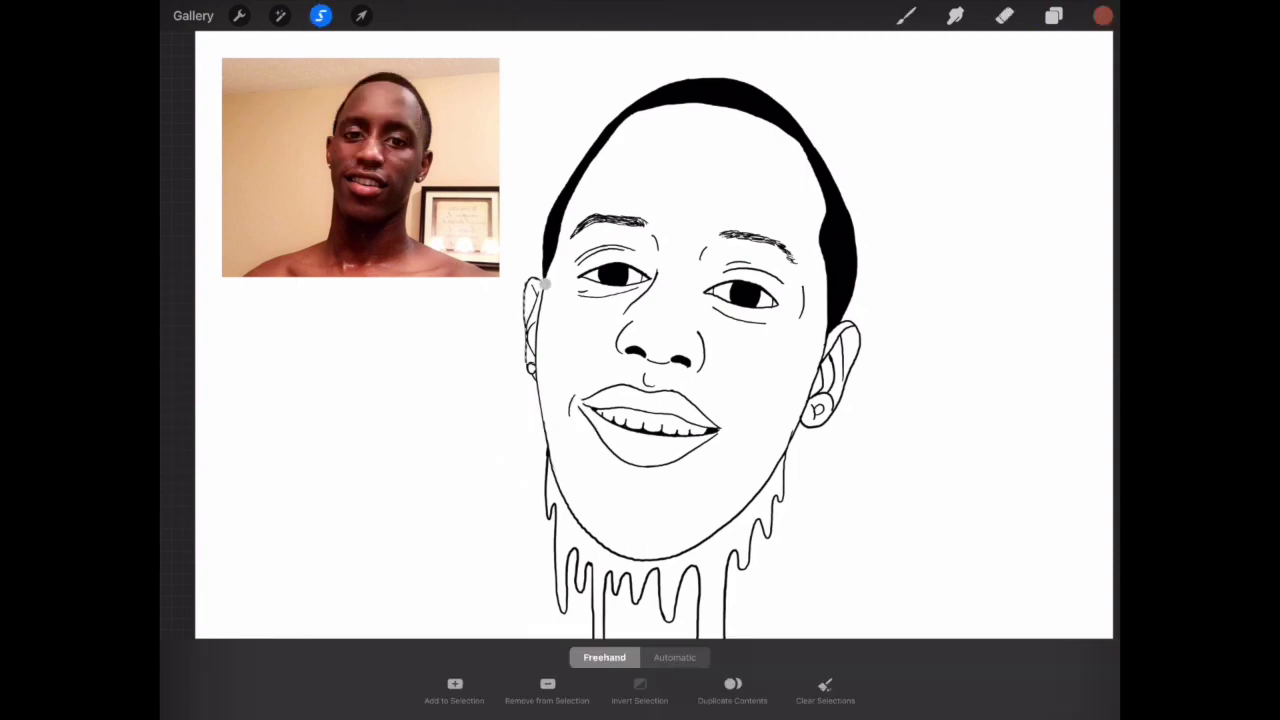
{"action": "left_click_drag", "start_coordinate": [548, 540], "coordinate": [566, 612]}
{"action": "scroll", "coordinate": [640, 330], "scroll_direction": "down", "scroll_amount": 2}
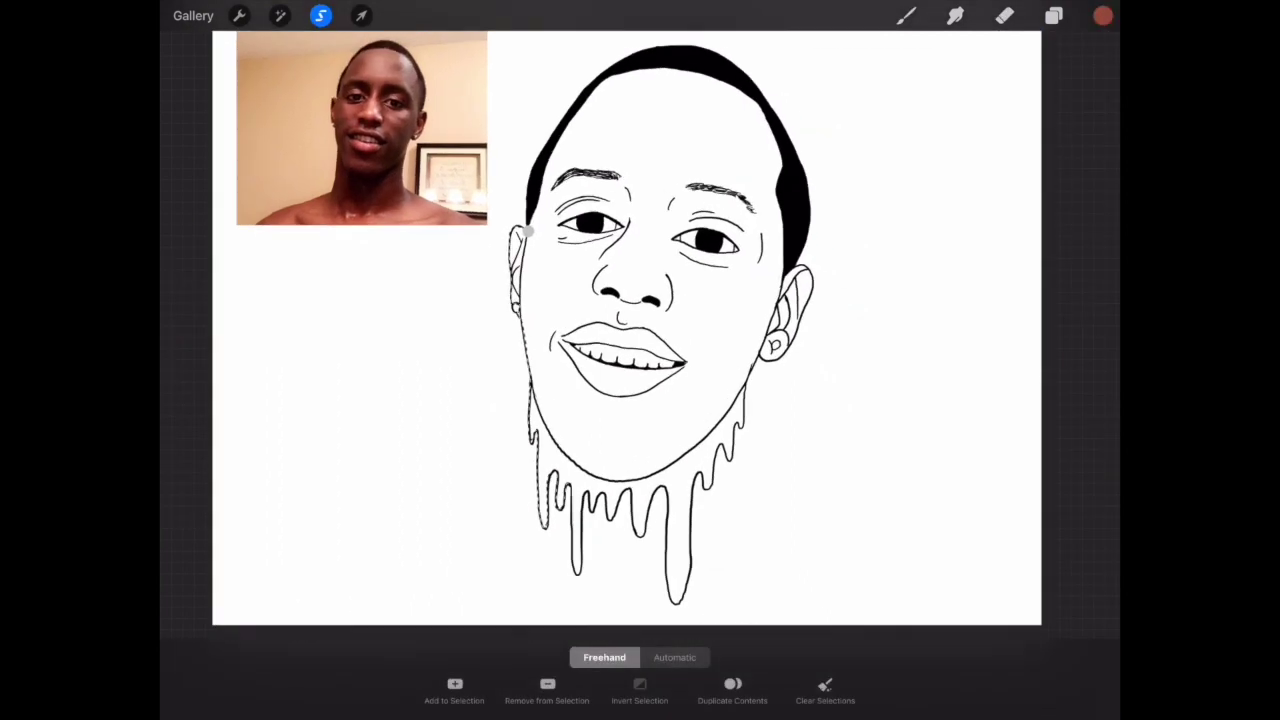
{"action": "mouse_move", "coordinate": [586, 496]}
{"action": "left_mouse_down"}
{"action": "mouse_move", "coordinate": [596, 510]}
{"action": "mouse_move", "coordinate": [658, 490]}
{"action": "left_mouse_up"}
{"action": "left_click_drag", "start_coordinate": [1103, 15], "coordinate": [650, 300]}
{"action": "left_click", "coordinate": [1054, 15]}
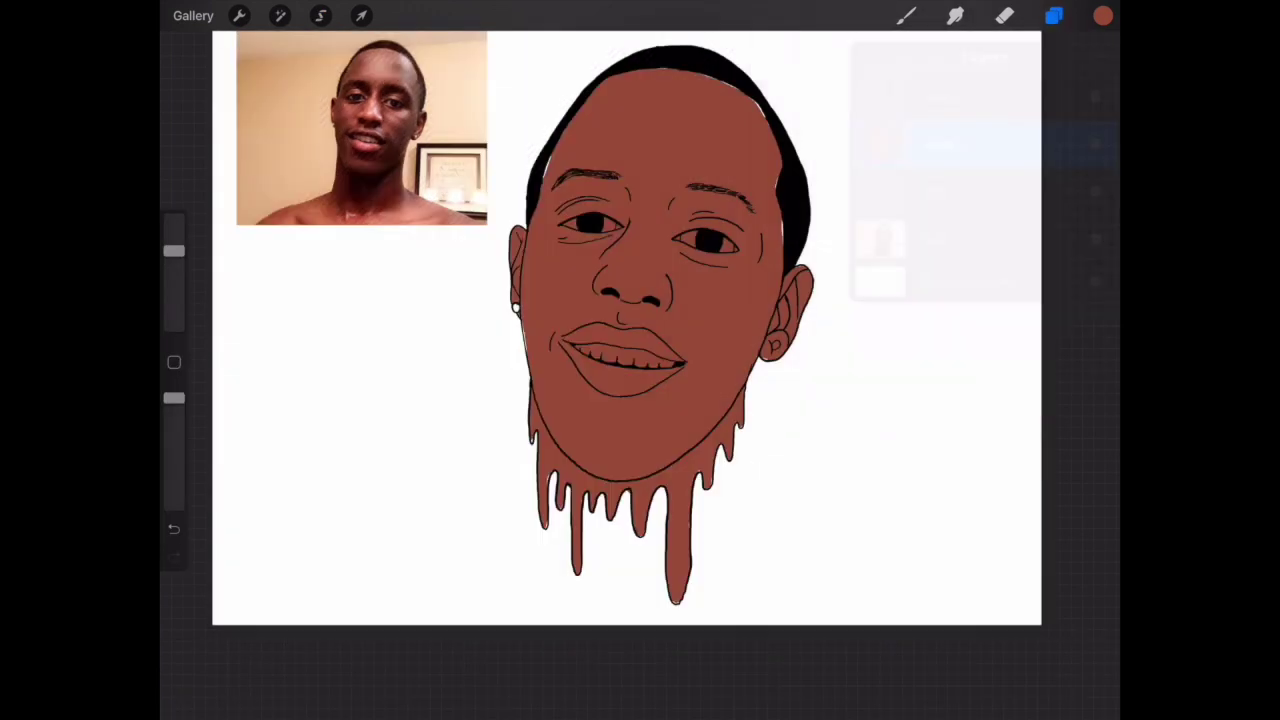
{"action": "left_click", "coordinate": [906, 15]}
Step: Paint over the white gaps at the hairline and along the left jaw
{"action": "left_click_drag", "start_coordinate": [753, 99], "coordinate": [765, 117]}
{"action": "left_click_drag", "start_coordinate": [782, 220], "coordinate": [782, 246]}
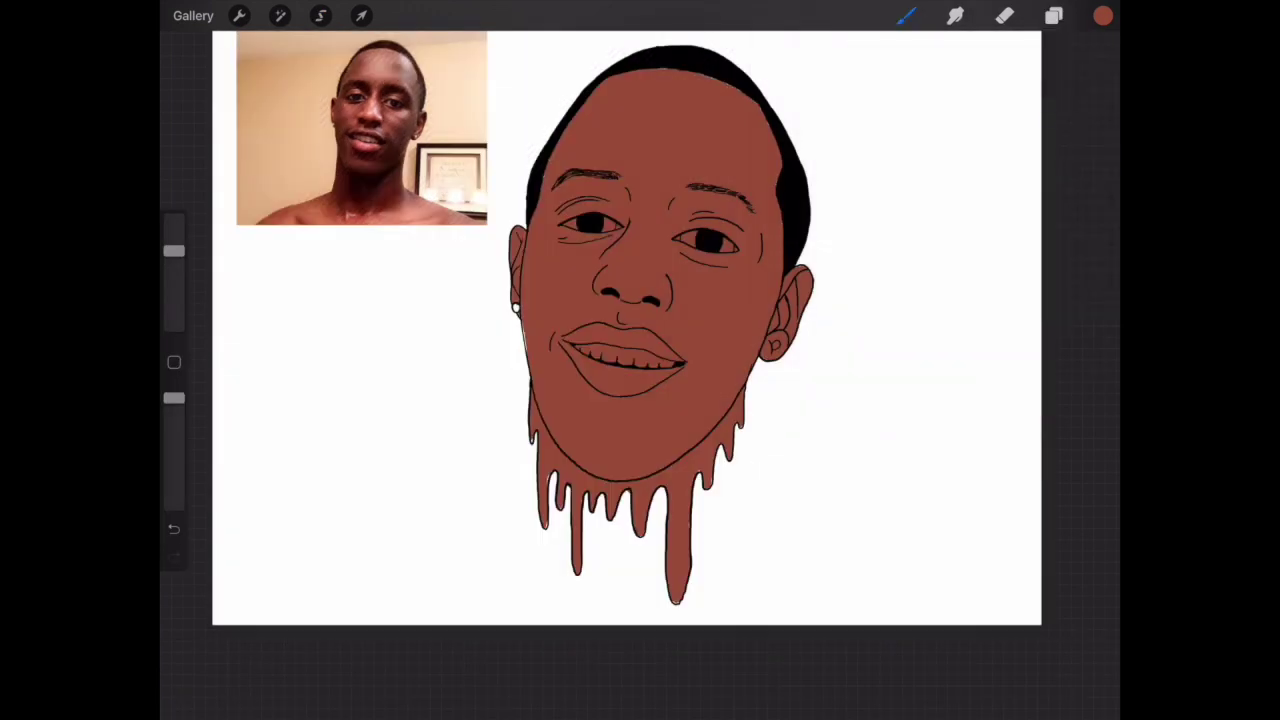
{"action": "left_click_drag", "start_coordinate": [525, 324], "coordinate": [525, 352]}
Step: Paint the eye whites and teeth in white
{"action": "left_click", "coordinate": [742, 428]}
{"action": "left_click_drag", "start_coordinate": [564, 222], "coordinate": [734, 240]}
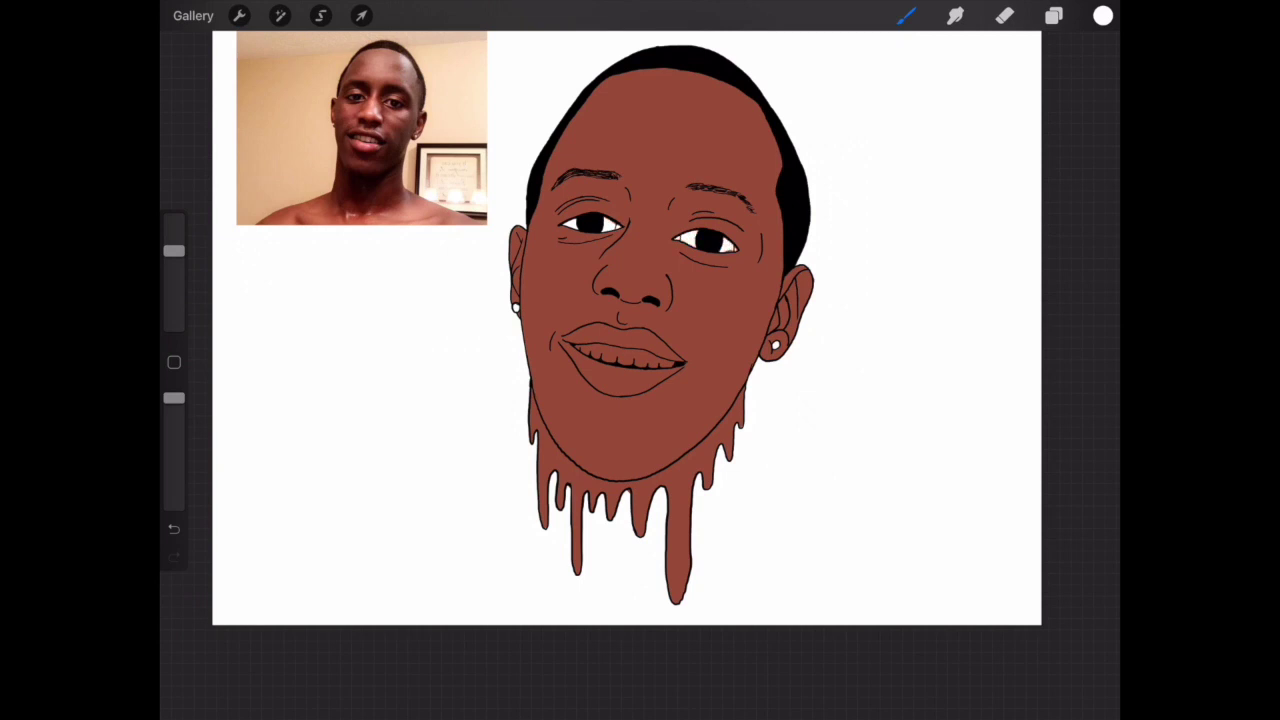
{"action": "mouse_move", "coordinate": [578, 354]}
{"action": "left_mouse_down"}
{"action": "mouse_move", "coordinate": [608, 346]}
{"action": "mouse_move", "coordinate": [674, 362]}
{"action": "left_mouse_up"}
Step: Switch to black on Layer 5 and brush fresh hair strokes into the left eyebrow
{"action": "left_click", "coordinate": [603, 363]}
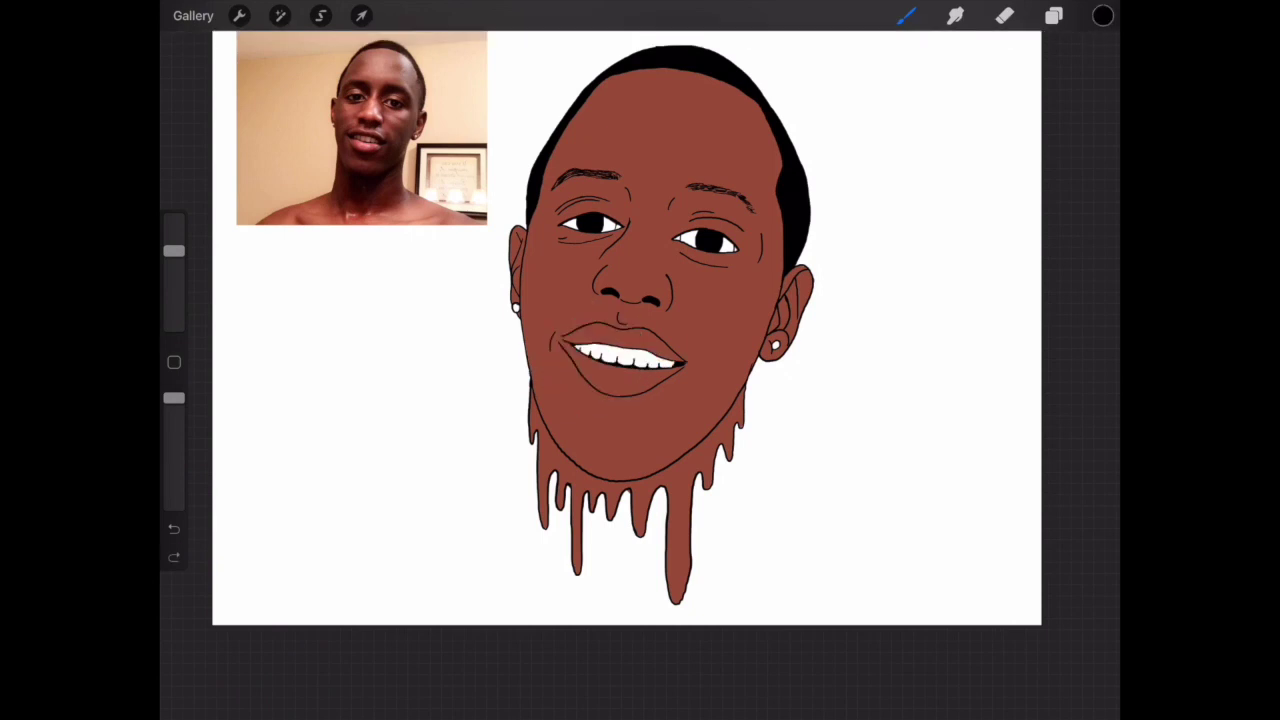
{"action": "left_click", "coordinate": [1054, 15]}
{"action": "left_click", "coordinate": [960, 94]}
{"action": "left_click", "coordinate": [1054, 15]}
{"action": "left_click_drag", "start_coordinate": [564, 178], "coordinate": [580, 174]}
{"action": "left_click_drag", "start_coordinate": [582, 178], "coordinate": [620, 172]}
{"action": "left_click", "coordinate": [688, 383]}
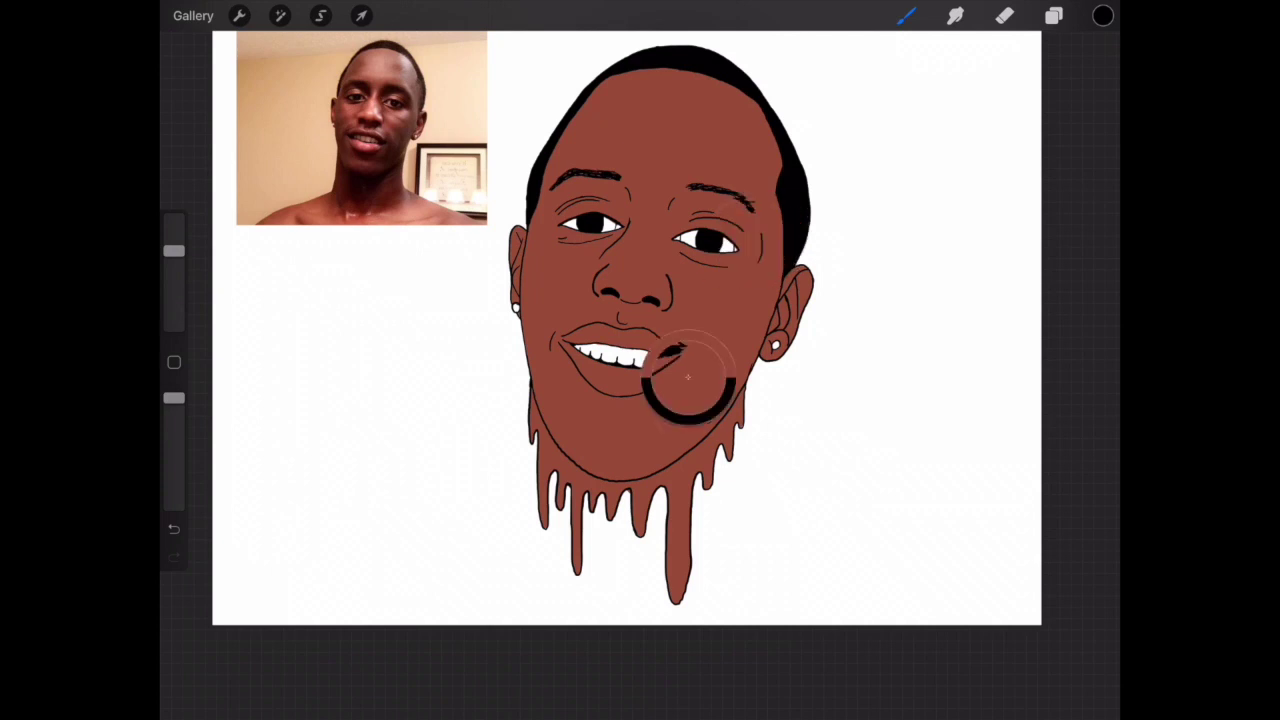
Step: Toggle between the eraser, Layers panel, freehand selection and brush
{"action": "left_click", "coordinate": [1004, 15]}
{"action": "left_click", "coordinate": [1054, 15]}
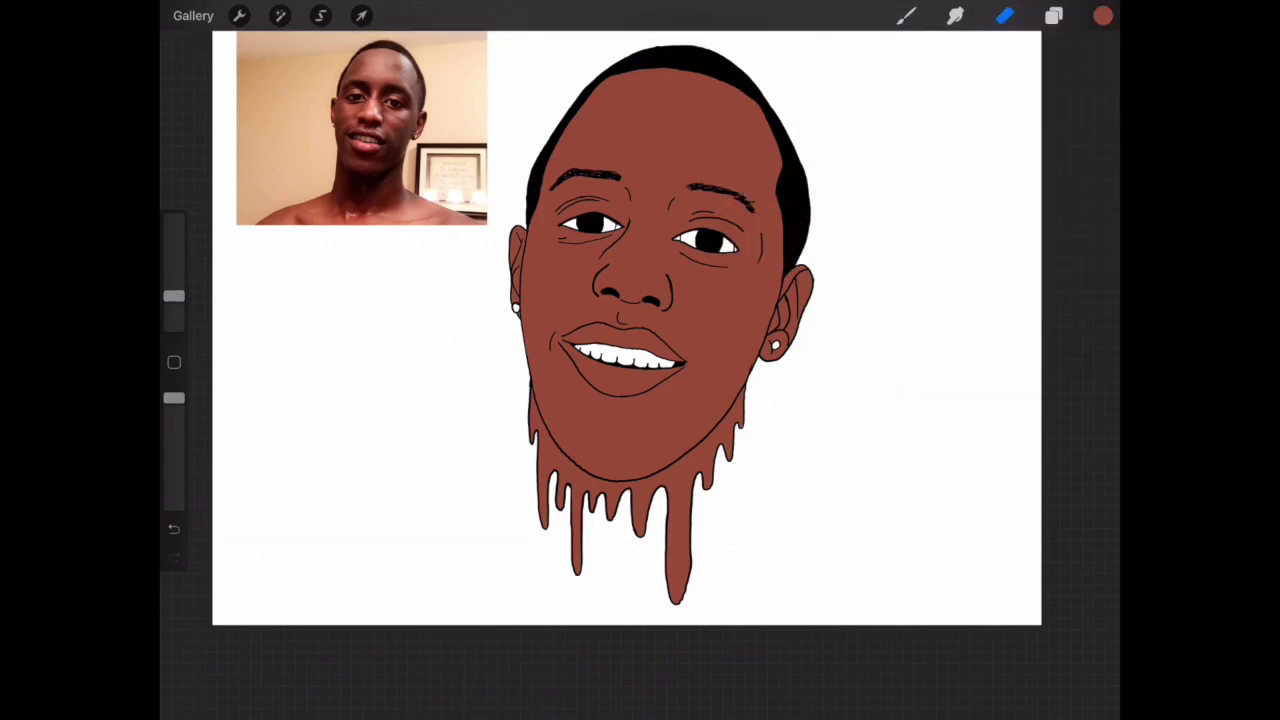
{"action": "left_click", "coordinate": [906, 15]}
{"action": "left_click", "coordinate": [1054, 15]}
{"action": "left_click", "coordinate": [320, 15]}
{"action": "left_click", "coordinate": [906, 15]}
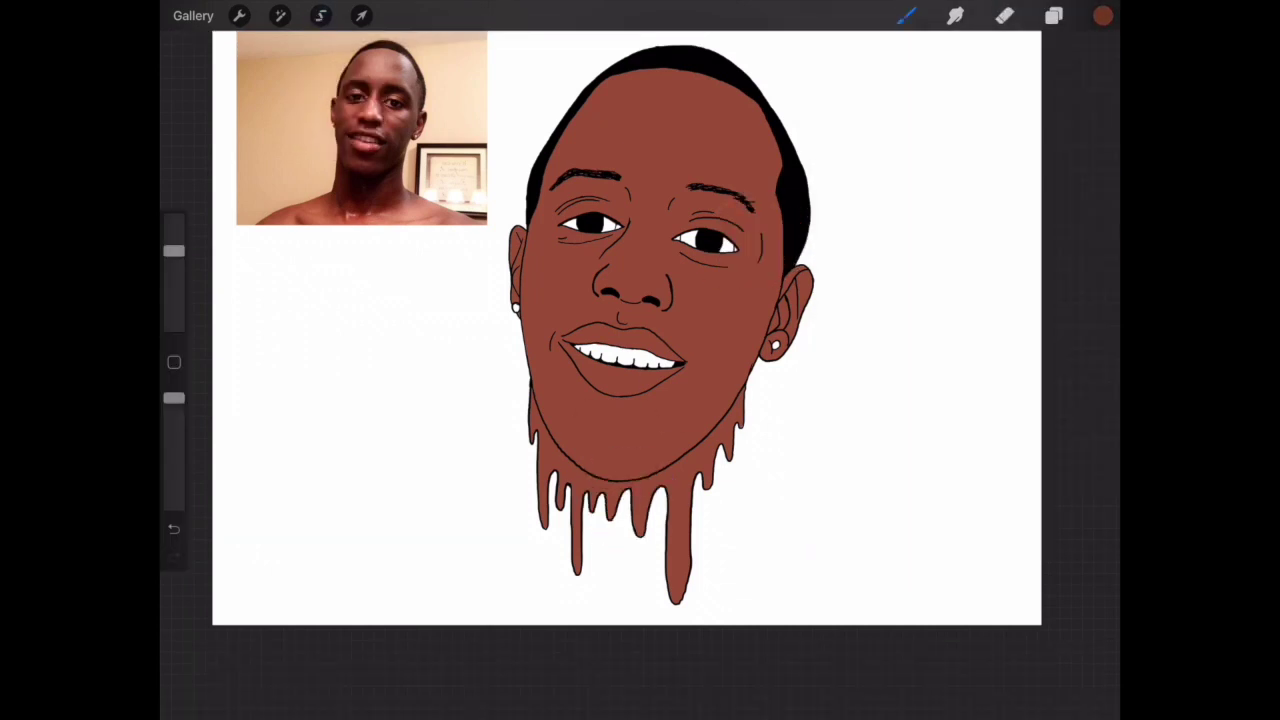
{"action": "left_click", "coordinate": [1054, 15]}
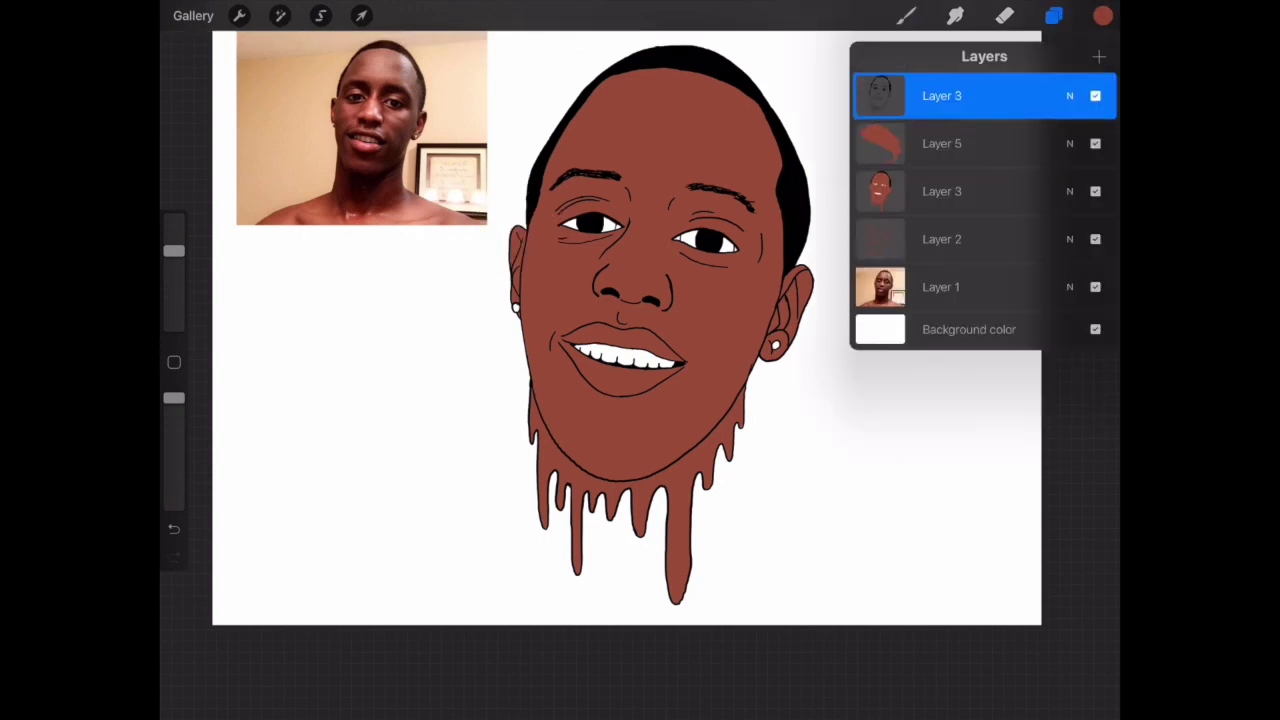
Step: Undo a trial earring circle and add an empty Layer 6 below the top Layer 3
{"action": "left_click", "coordinate": [1054, 15]}
{"action": "left_click_drag", "start_coordinate": [760, 340], "coordinate": [758, 345]}
{"action": "key", "text": "ctrl+z"}
{"action": "left_click", "coordinate": [1054, 15]}
{"action": "left_click", "coordinate": [1103, 15]}
{"action": "left_click", "coordinate": [1054, 15]}
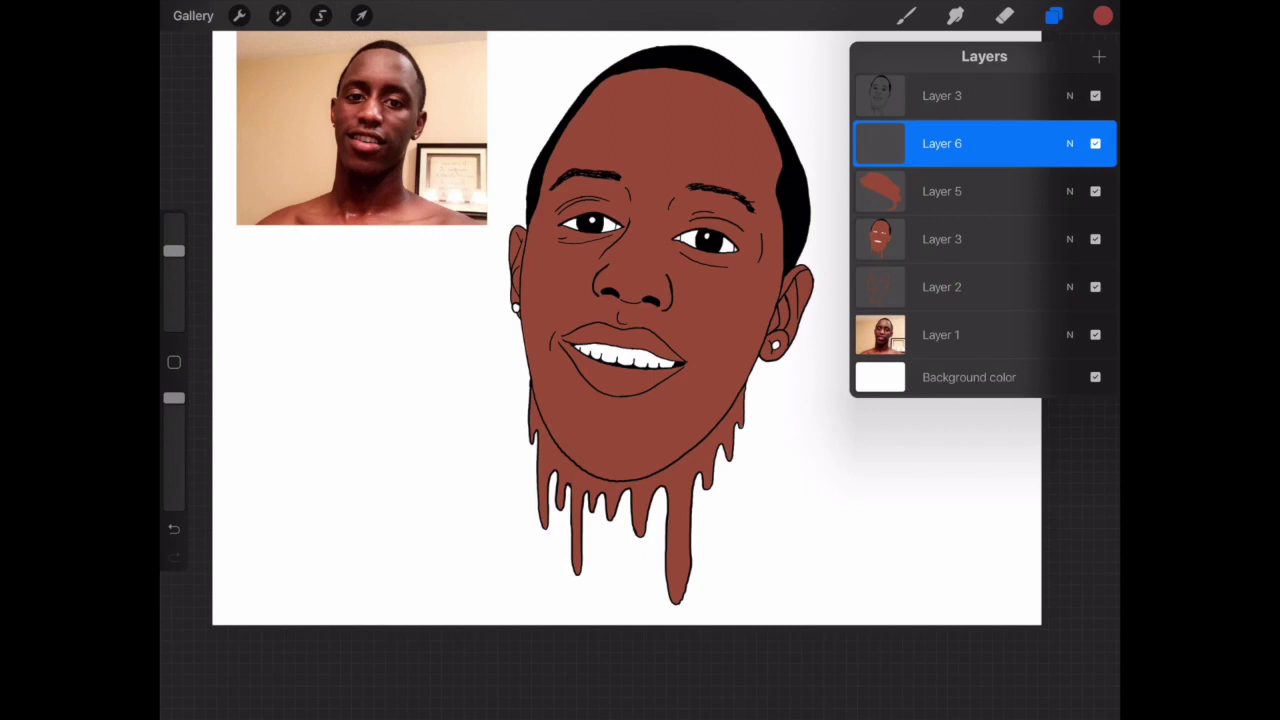
{"action": "key", "text": "b"}
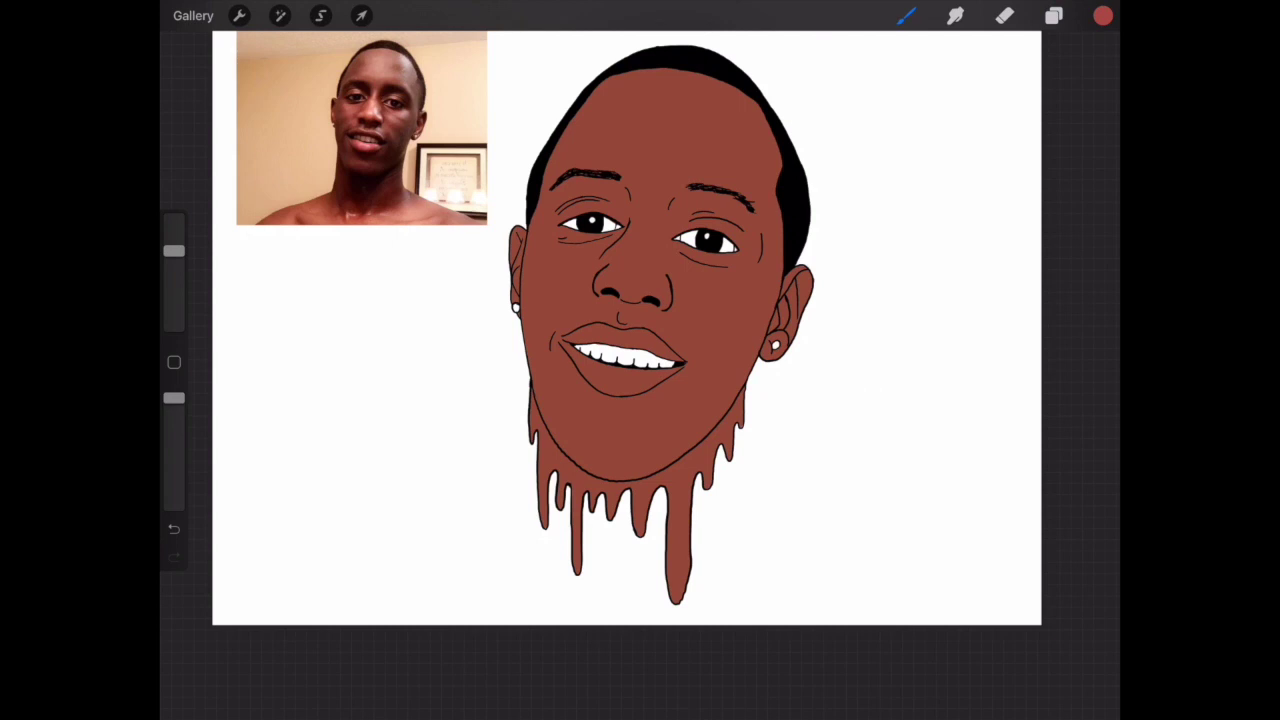
Step: Freehand-select the lower lip and fill it deep red on Layer 6
{"action": "left_click", "coordinate": [320, 15]}
{"action": "mouse_move", "coordinate": [557, 343]}
{"action": "left_mouse_down"}
{"action": "mouse_move", "coordinate": [660, 386]}
{"action": "mouse_move", "coordinate": [557, 343]}
{"action": "left_mouse_up"}
{"action": "left_click", "coordinate": [1054, 15]}
{"action": "left_click", "coordinate": [880, 137]}
{"action": "left_click", "coordinate": [880, 137]}
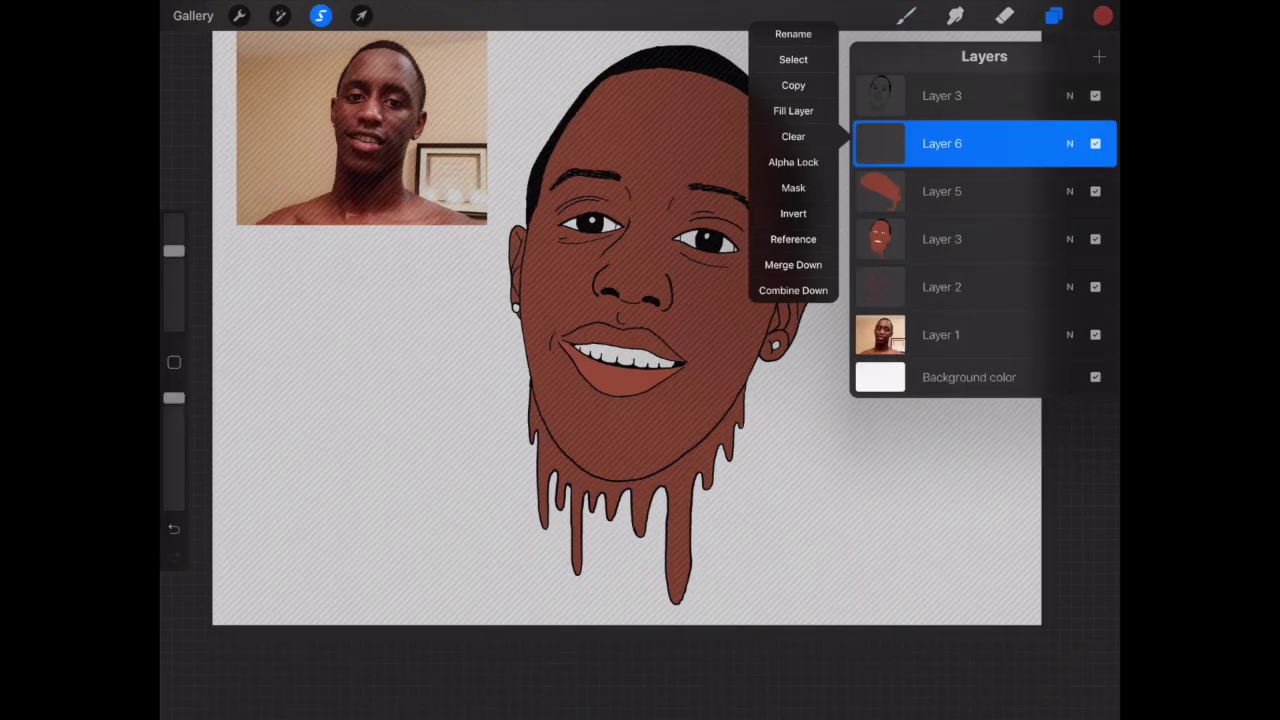
{"action": "left_click", "coordinate": [777, 109]}
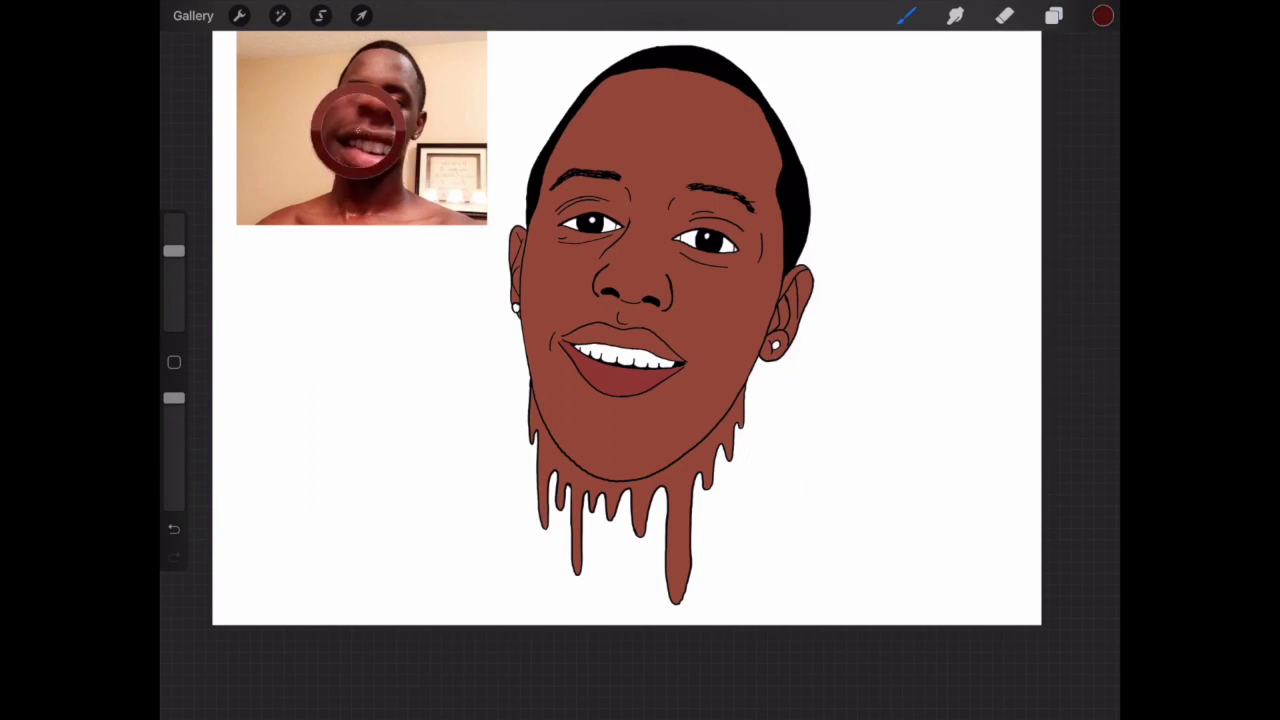
Step: Freehand-select the upper lip and fill it deep red on Layer 6
{"action": "left_click", "coordinate": [320, 15]}
{"action": "left_click_drag", "start_coordinate": [560, 340], "coordinate": [626, 326]}
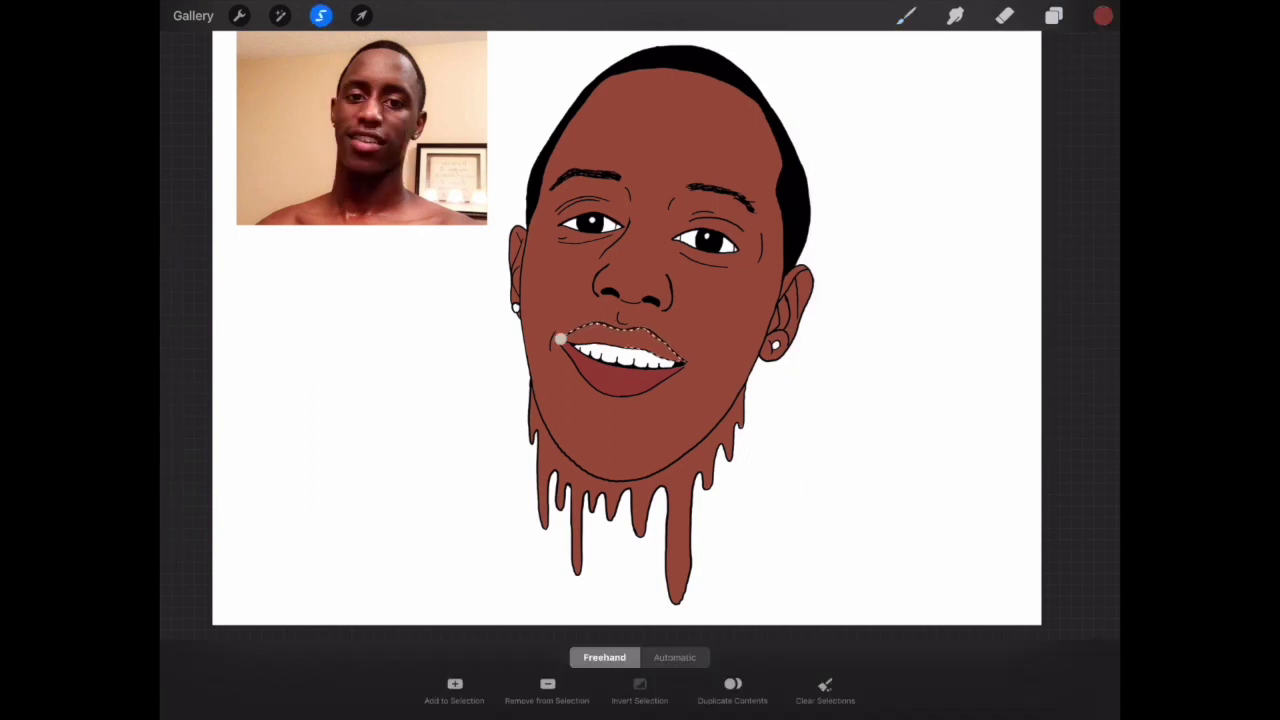
{"action": "left_click", "coordinate": [1054, 15]}
{"action": "left_click", "coordinate": [880, 137]}
{"action": "left_click", "coordinate": [777, 109]}
{"action": "left_click", "coordinate": [906, 15]}
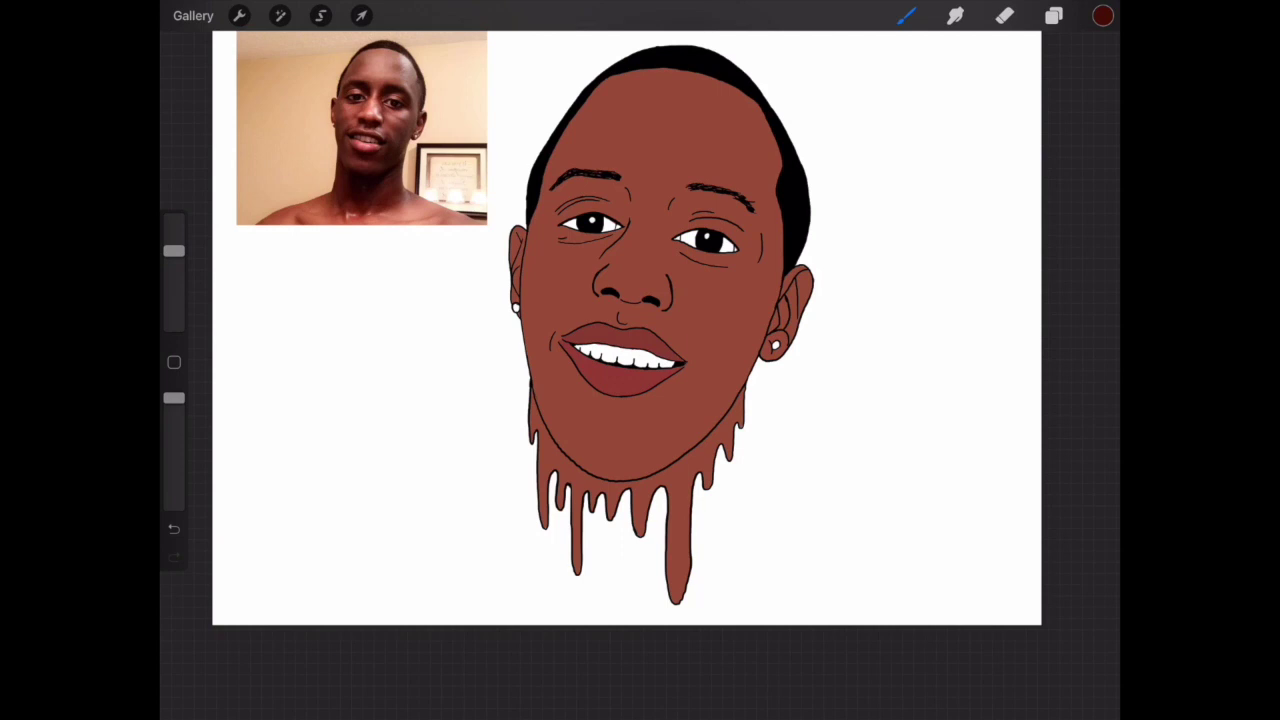
{"action": "left_click", "coordinate": [1054, 15]}
Step: Lower the lip layer (Layer 6) opacity to 78%
{"action": "left_click", "coordinate": [1069, 140]}
{"action": "left_click_drag", "start_coordinate": [1011, 200], "coordinate": [1030, 200]}
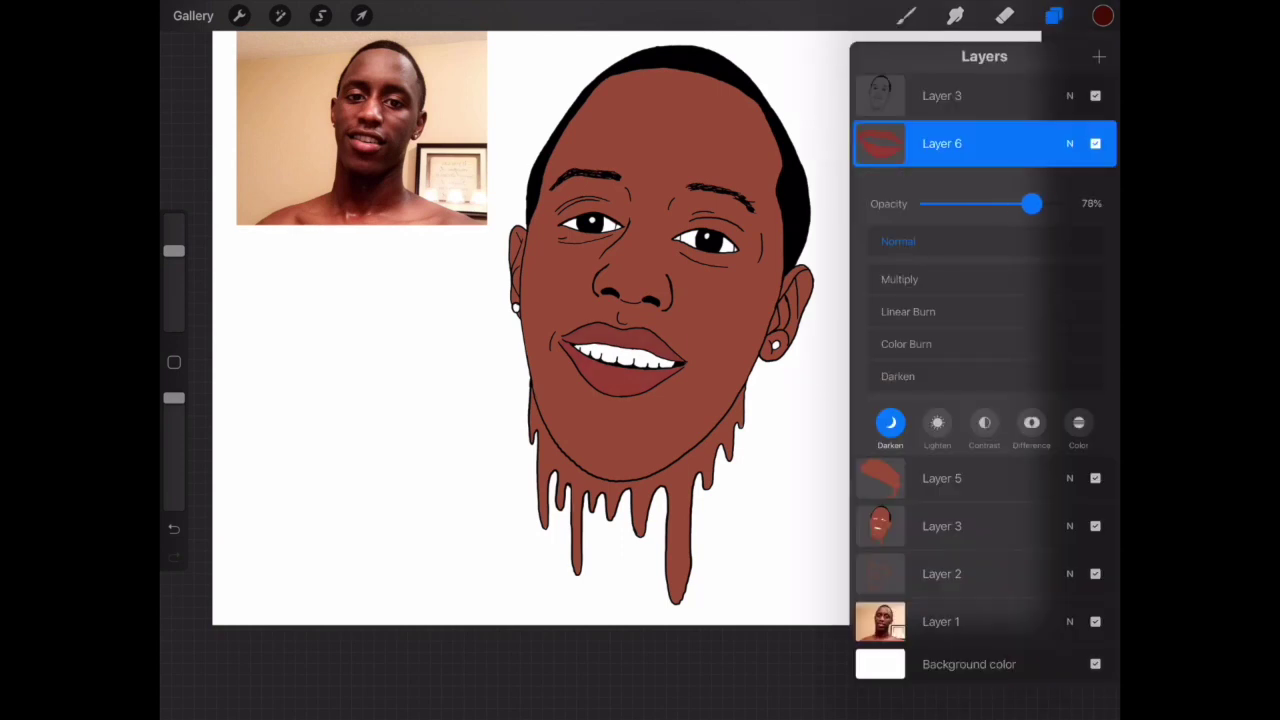
{"action": "left_click", "coordinate": [1054, 15]}
Step: Freehand-select a strip down the face's left side and fill it with a lighter brown
{"action": "left_click", "coordinate": [1103, 15]}
{"action": "left_click", "coordinate": [1103, 15]}
{"action": "left_click", "coordinate": [1103, 15]}
{"action": "left_click", "coordinate": [320, 15]}
{"action": "mouse_move", "coordinate": [610, 77]}
{"action": "left_mouse_down"}
{"action": "mouse_move", "coordinate": [605, 165]}
{"action": "mouse_move", "coordinate": [540, 200]}
{"action": "mouse_move", "coordinate": [563, 320]}
{"action": "mouse_move", "coordinate": [550, 400]}
{"action": "mouse_move", "coordinate": [566, 446]}
{"action": "left_mouse_up"}
{"action": "left_click", "coordinate": [610, 77]}
{"action": "left_click", "coordinate": [1053, 15]}
Step: With a larger brush, shade the forehead, left cheek, nostrils and right eye socket
{"action": "left_click", "coordinate": [905, 15]}
{"action": "left_click", "coordinate": [905, 15]}
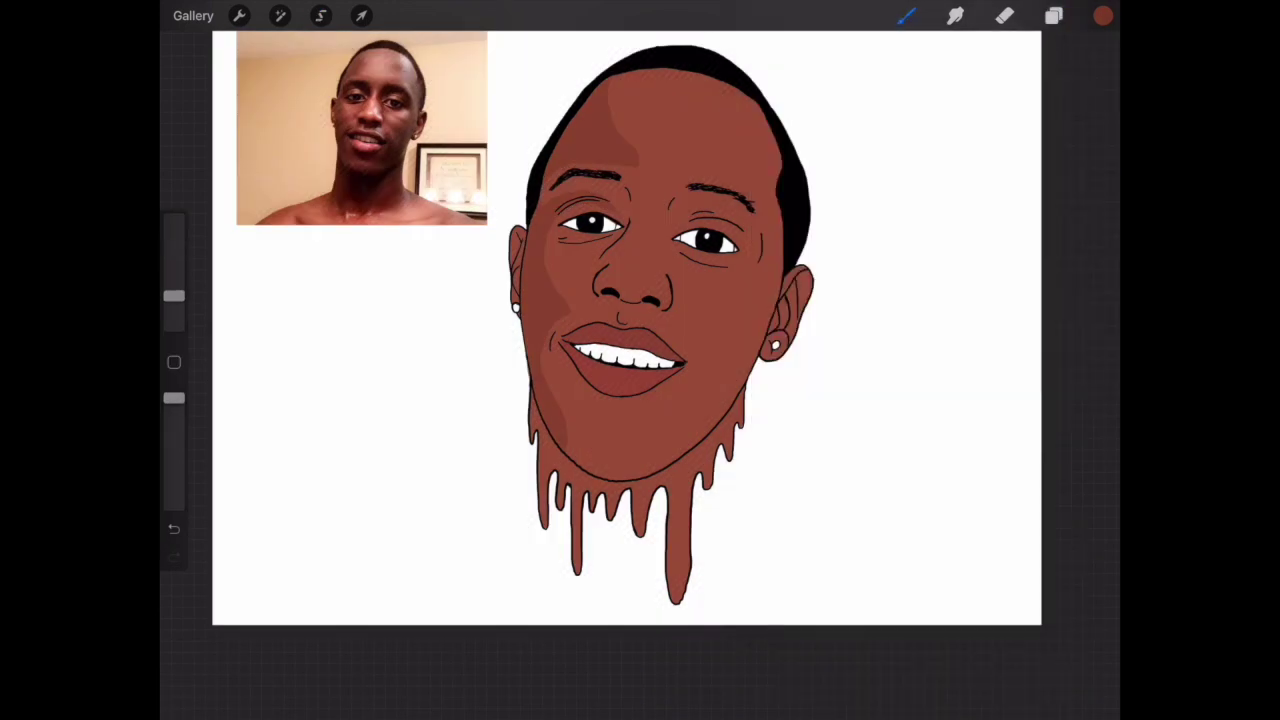
{"action": "left_click_drag", "start_coordinate": [174, 296], "coordinate": [174, 270]}
{"action": "left_click_drag", "start_coordinate": [617, 76], "coordinate": [615, 126]}
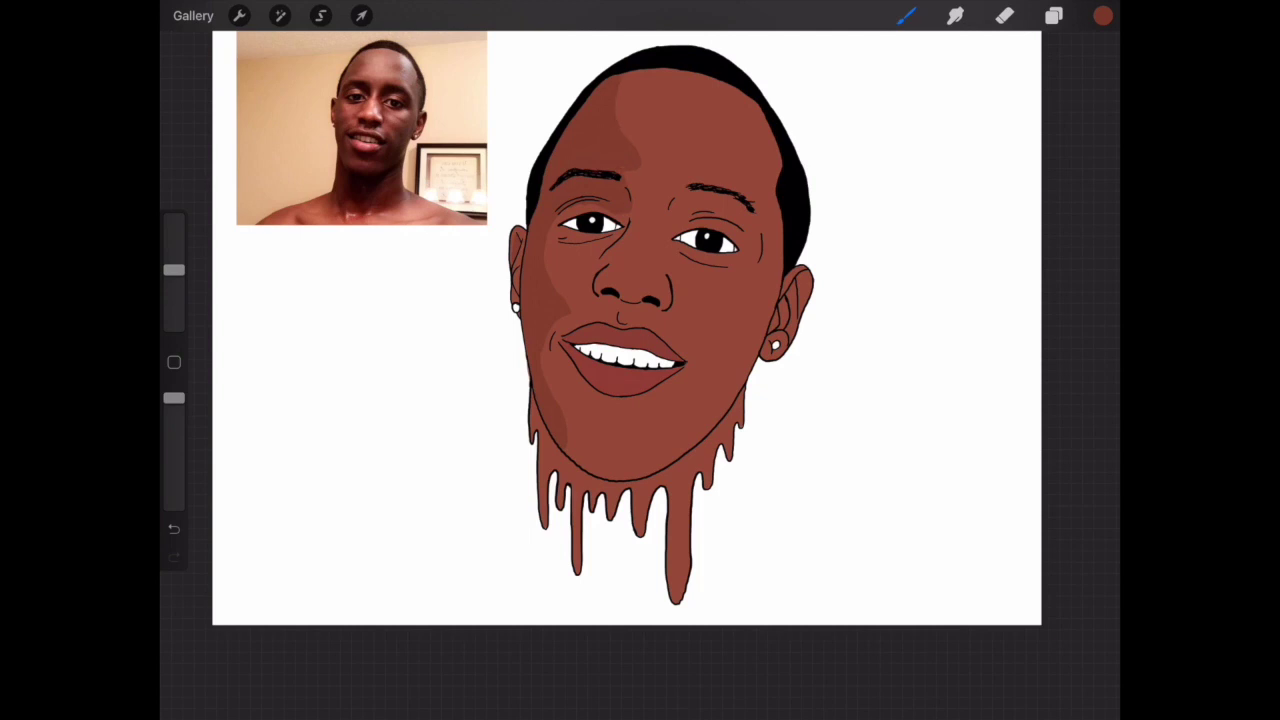
{"action": "left_click_drag", "start_coordinate": [546, 234], "coordinate": [566, 310]}
{"action": "left_click_drag", "start_coordinate": [544, 354], "coordinate": [543, 380]}
{"action": "mouse_move", "coordinate": [554, 244]}
{"action": "left_mouse_down"}
{"action": "mouse_move", "coordinate": [562, 286]}
{"action": "mouse_move", "coordinate": [614, 284]}
{"action": "mouse_move", "coordinate": [639, 300]}
{"action": "left_mouse_up"}
{"action": "left_click_drag", "start_coordinate": [655, 294], "coordinate": [665, 301]}
{"action": "mouse_move", "coordinate": [670, 212]}
{"action": "left_mouse_down"}
{"action": "mouse_move", "coordinate": [722, 198]}
{"action": "mouse_move", "coordinate": [756, 230]}
{"action": "mouse_move", "coordinate": [758, 260]}
{"action": "left_mouse_up"}
{"action": "left_click_drag", "start_coordinate": [678, 214], "coordinate": [742, 204]}
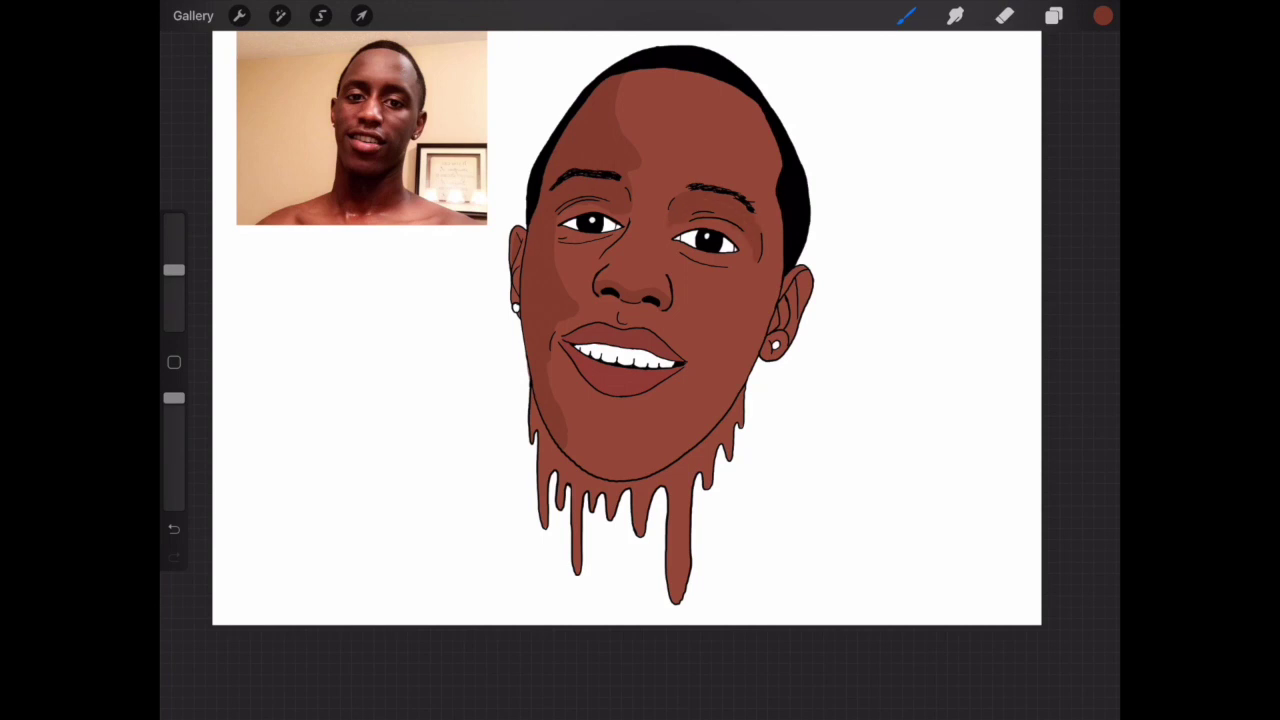
Step: Switch to a slightly smaller eraser and undo the last three strokes
{"action": "left_click", "coordinate": [1004, 15]}
{"action": "left_click_drag", "start_coordinate": [173, 296], "coordinate": [173, 291]}
{"action": "left_click", "coordinate": [173, 528]}
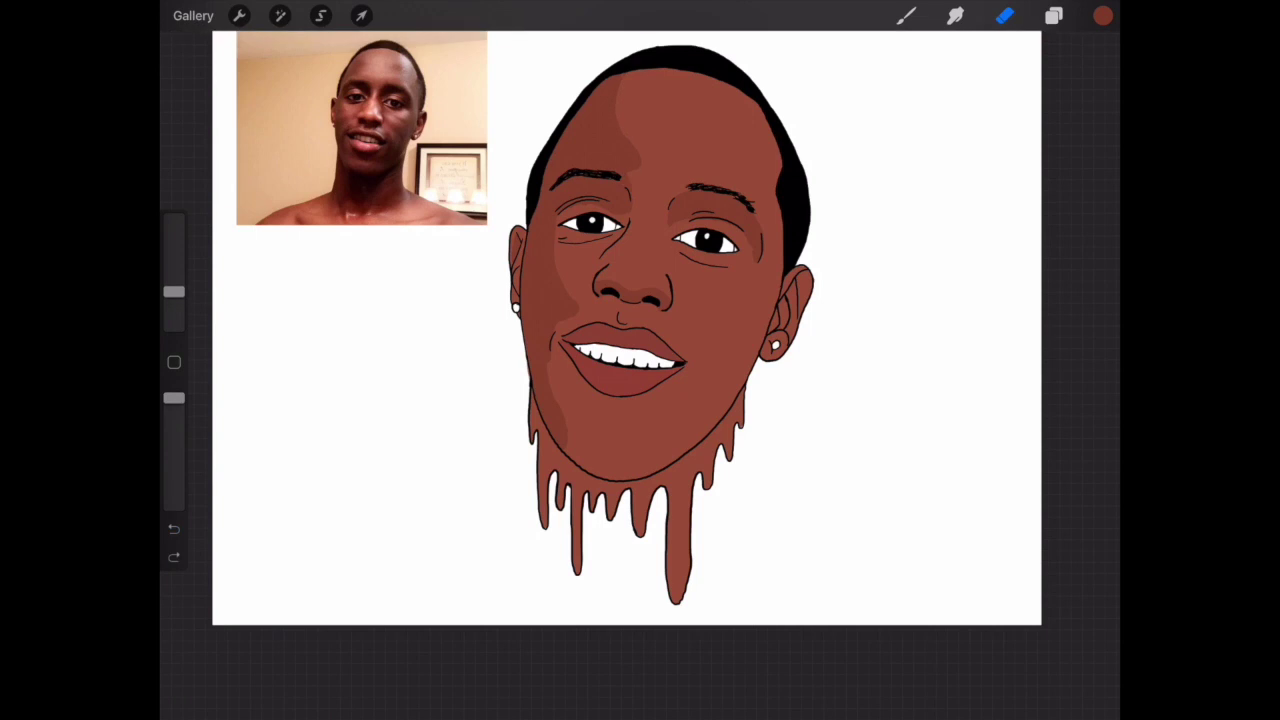
{"action": "left_click", "coordinate": [173, 557]}
{"action": "left_click", "coordinate": [173, 528]}
Step: Add line details on the eyelid, under the right eye and in the ear; outline under the lower lip
{"action": "left_click", "coordinate": [1103, 15]}
{"action": "left_click", "coordinate": [1103, 15]}
{"action": "left_click", "coordinate": [905, 15]}
{"action": "mouse_move", "coordinate": [578, 235]}
{"action": "left_mouse_down"}
{"action": "mouse_move", "coordinate": [554, 232]}
{"action": "mouse_move", "coordinate": [624, 228]}
{"action": "left_mouse_up"}
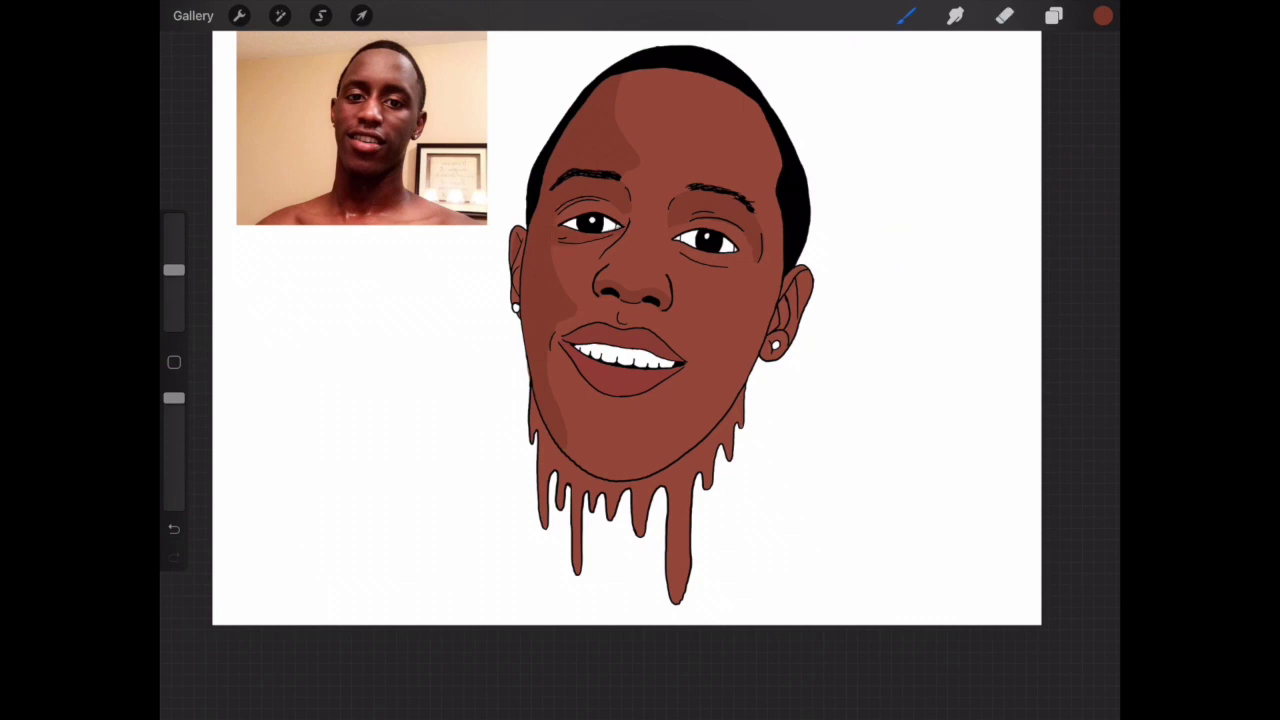
{"action": "left_click_drag", "start_coordinate": [682, 250], "coordinate": [734, 258]}
{"action": "mouse_move", "coordinate": [800, 282]}
{"action": "left_mouse_down"}
{"action": "mouse_move", "coordinate": [802, 306]}
{"action": "mouse_move", "coordinate": [780, 326]}
{"action": "left_mouse_up"}
{"action": "left_click", "coordinate": [320, 15]}
{"action": "left_click_drag", "start_coordinate": [580, 365], "coordinate": [640, 425]}
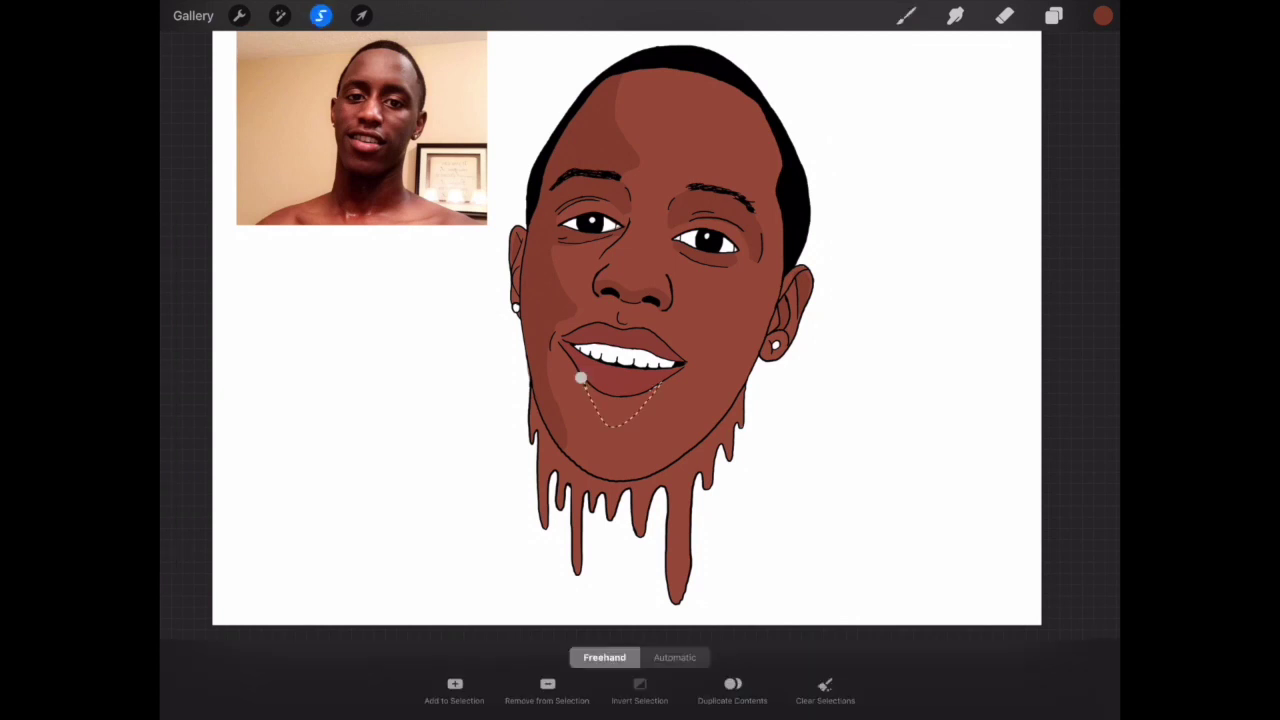
Step: Fill the outlined area under the lower lip on Layer 6
{"action": "left_click", "coordinate": [1054, 15]}
{"action": "left_click", "coordinate": [941, 143]}
{"action": "left_click", "coordinate": [794, 109]}
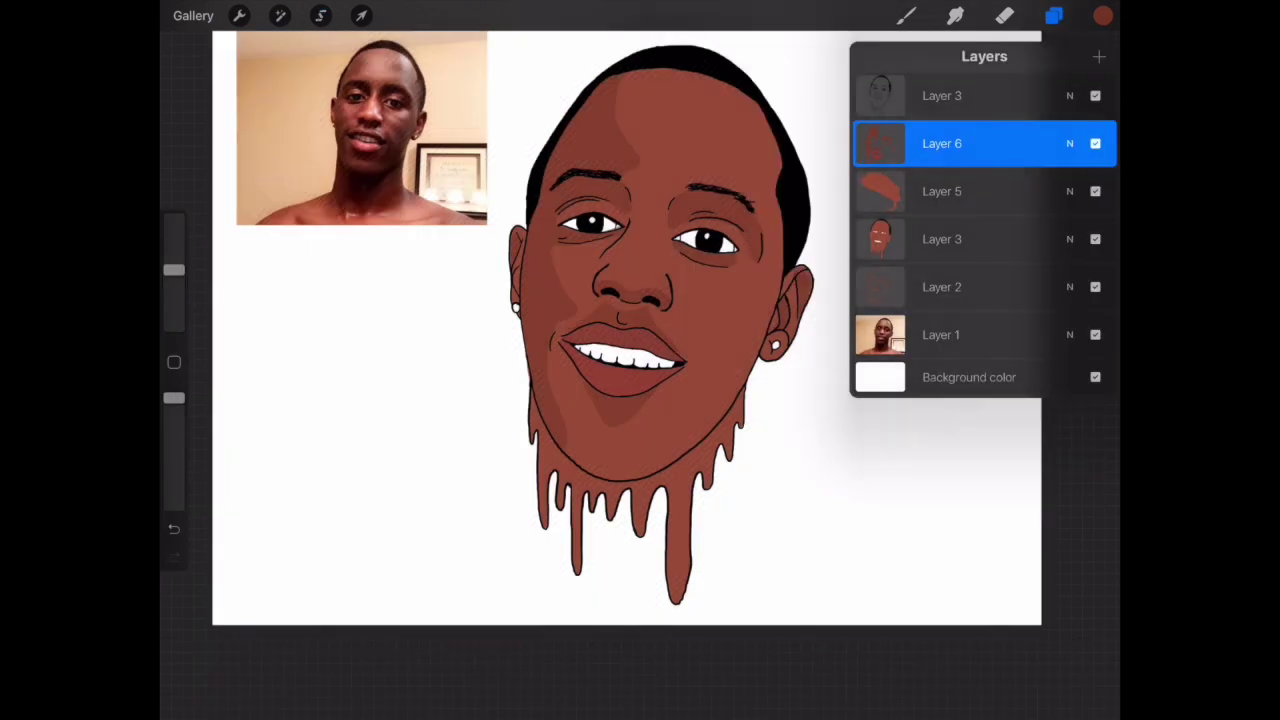
{"action": "left_click", "coordinate": [906, 15]}
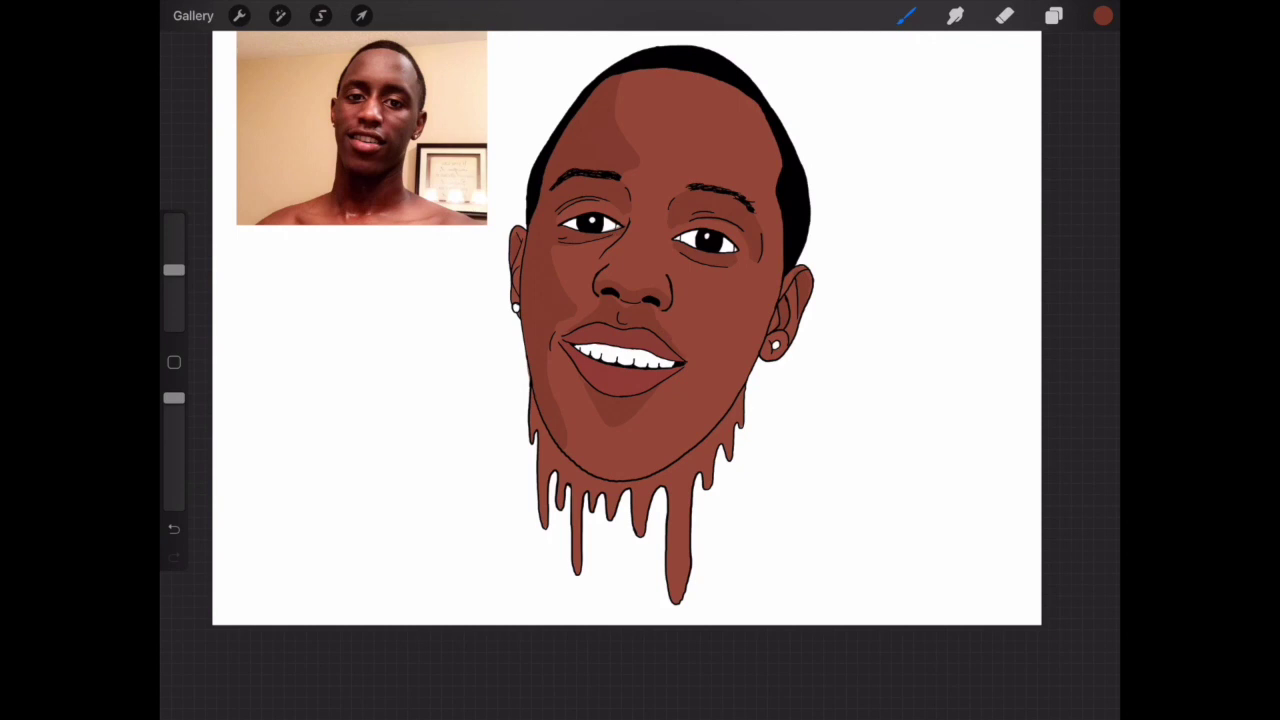
Step: Freehand-select the right cheek and chin area and fill it with the lighter tone
{"action": "left_click", "coordinate": [320, 15]}
{"action": "left_click_drag", "start_coordinate": [748, 233], "coordinate": [660, 445]}
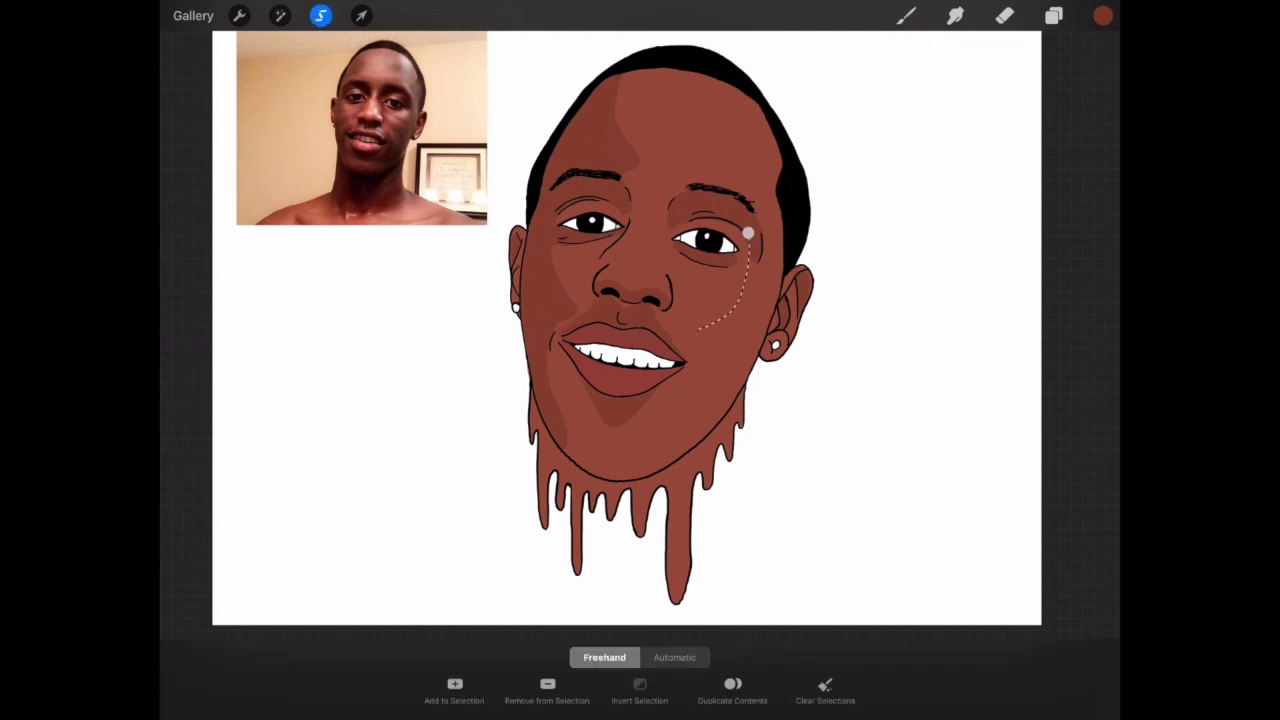
{"action": "left_click_drag", "start_coordinate": [565, 437], "coordinate": [748, 233]}
{"action": "left_click", "coordinate": [1054, 15]}
{"action": "left_click", "coordinate": [906, 15]}
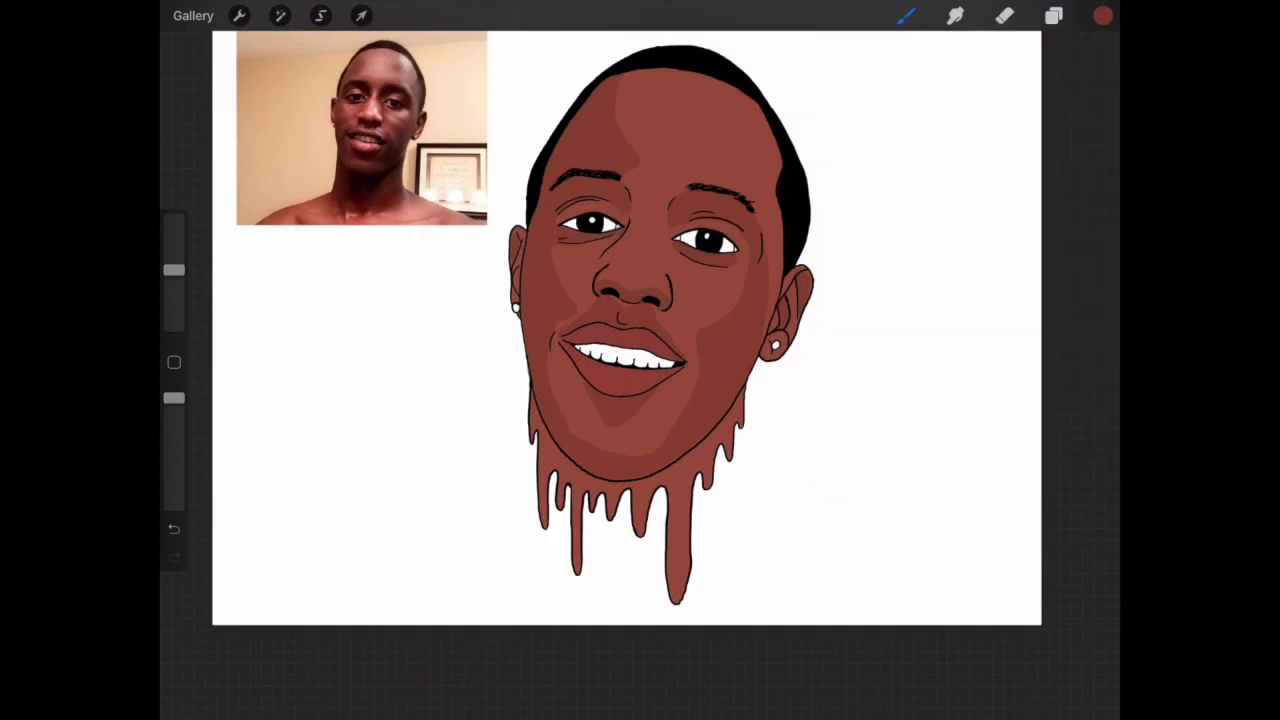
Step: Brush small marks along the right face edge, beside the right eye, mouth corner and nostril
{"action": "left_click_drag", "start_coordinate": [776, 212], "coordinate": [774, 300]}
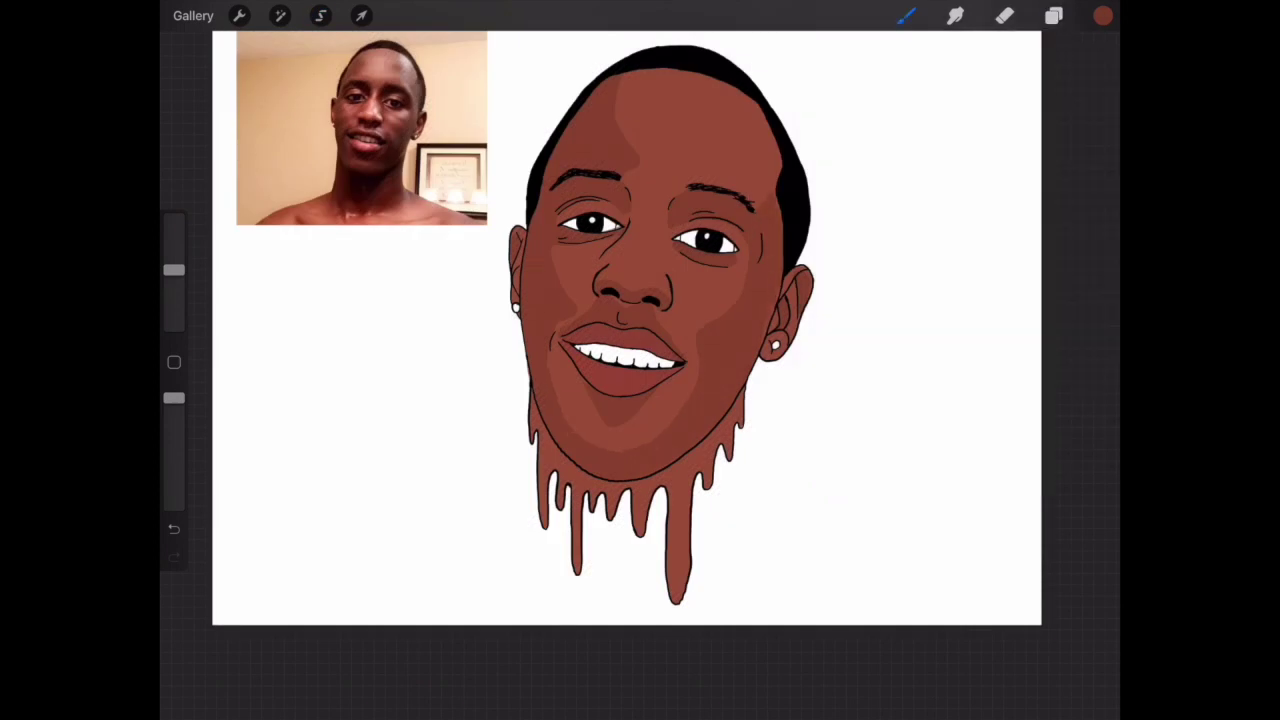
{"action": "left_click_drag", "start_coordinate": [739, 249], "coordinate": [747, 263]}
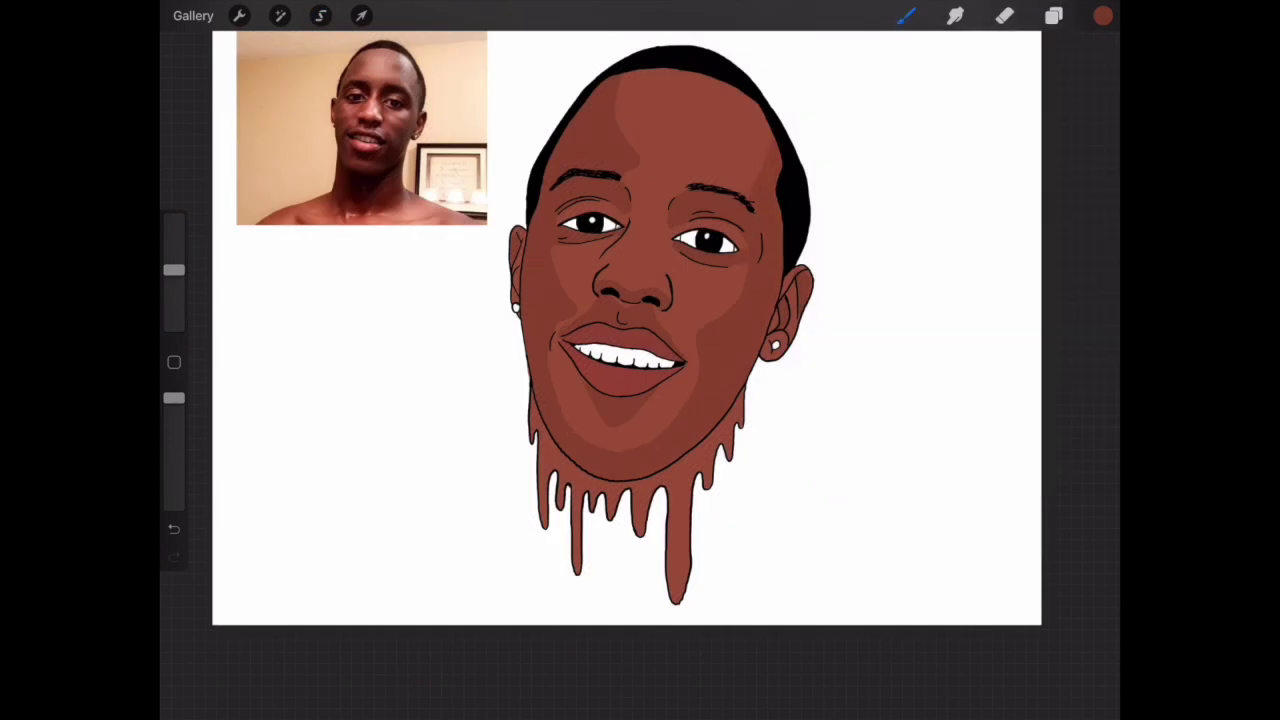
{"action": "left_click_drag", "start_coordinate": [550, 350], "coordinate": [550, 368]}
{"action": "scroll", "coordinate": [630, 330], "scroll_direction": "up", "scroll_amount": 5}
{"action": "left_click_drag", "start_coordinate": [174, 270], "coordinate": [174, 293]}
{"action": "left_click_drag", "start_coordinate": [671, 322], "coordinate": [671, 350]}
Step: Select and fill a lighter tone patch on the chin, then switch to the eraser
{"action": "left_click", "coordinate": [320, 15]}
{"action": "left_click_drag", "start_coordinate": [514, 471], "coordinate": [600, 586]}
{"action": "left_click", "coordinate": [1054, 15]}
{"action": "left_click", "coordinate": [880, 143]}
{"action": "left_click", "coordinate": [791, 57]}
{"action": "left_click", "coordinate": [320, 15]}
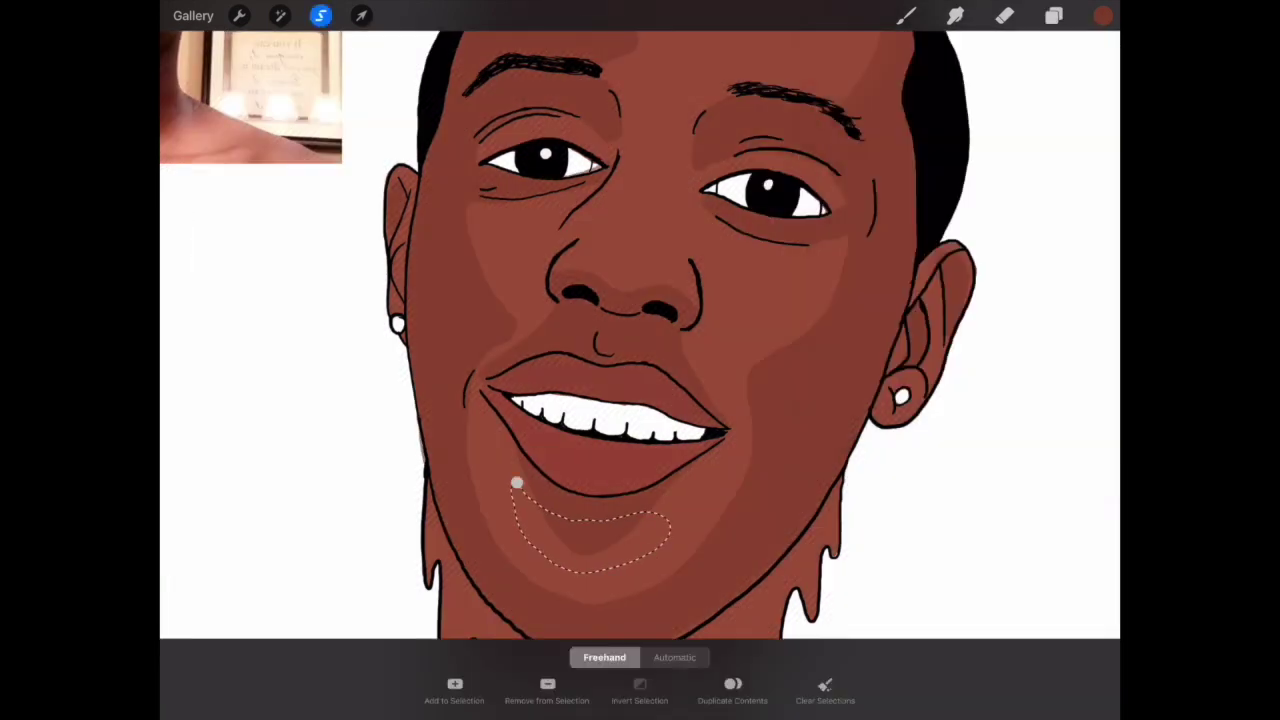
{"action": "left_click", "coordinate": [1054, 15]}
{"action": "left_click", "coordinate": [1004, 15]}
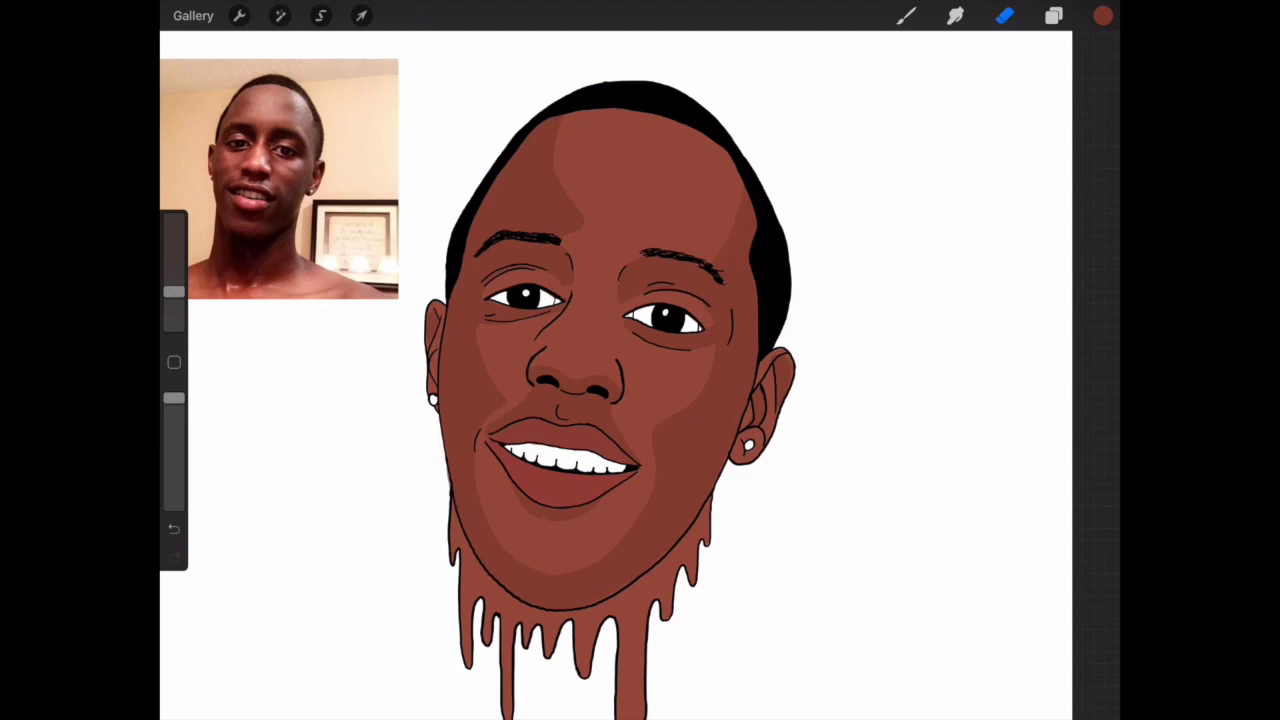
{"action": "key", "text": "b"}
{"action": "left_click", "coordinate": [522, 198]}
{"action": "left_click", "coordinate": [1103, 15]}
{"action": "left_click", "coordinate": [320, 15]}
{"action": "left_click", "coordinate": [320, 15]}
{"action": "left_click", "coordinate": [1103, 15]}
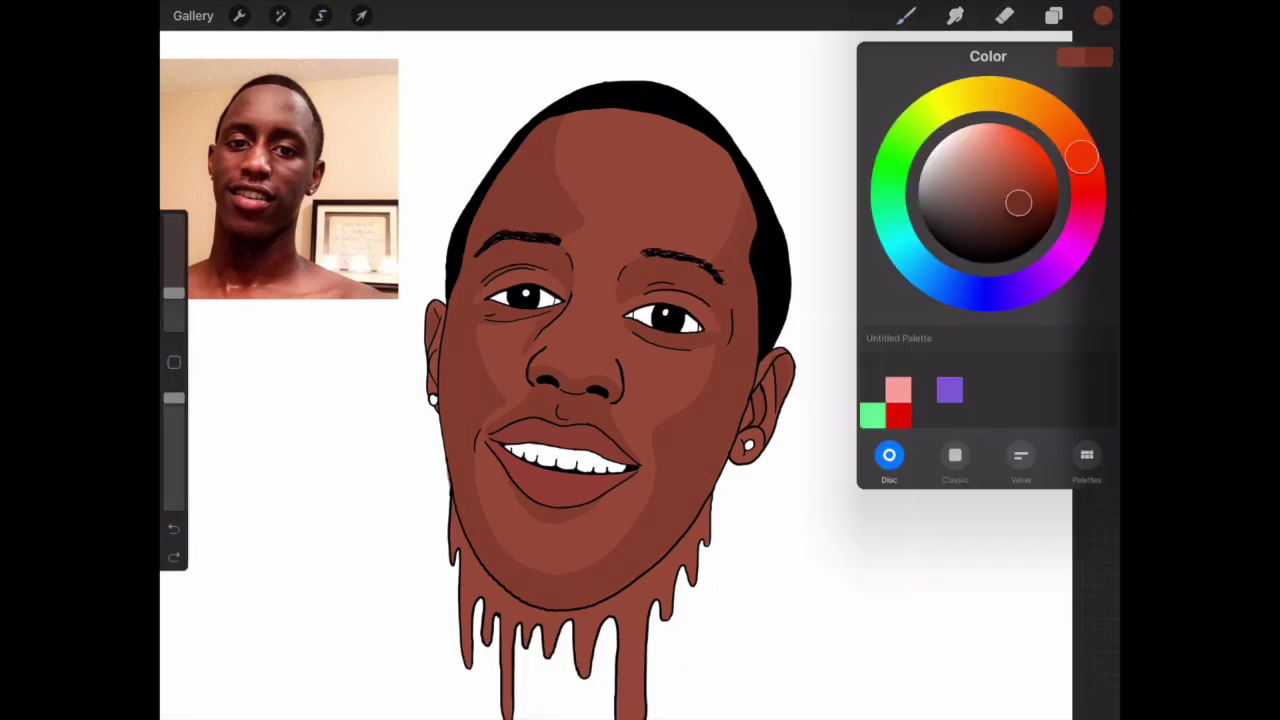
{"action": "left_click", "coordinate": [320, 15]}
{"action": "left_click_drag", "start_coordinate": [540, 124], "coordinate": [466, 238]}
{"action": "left_click", "coordinate": [1054, 15]}
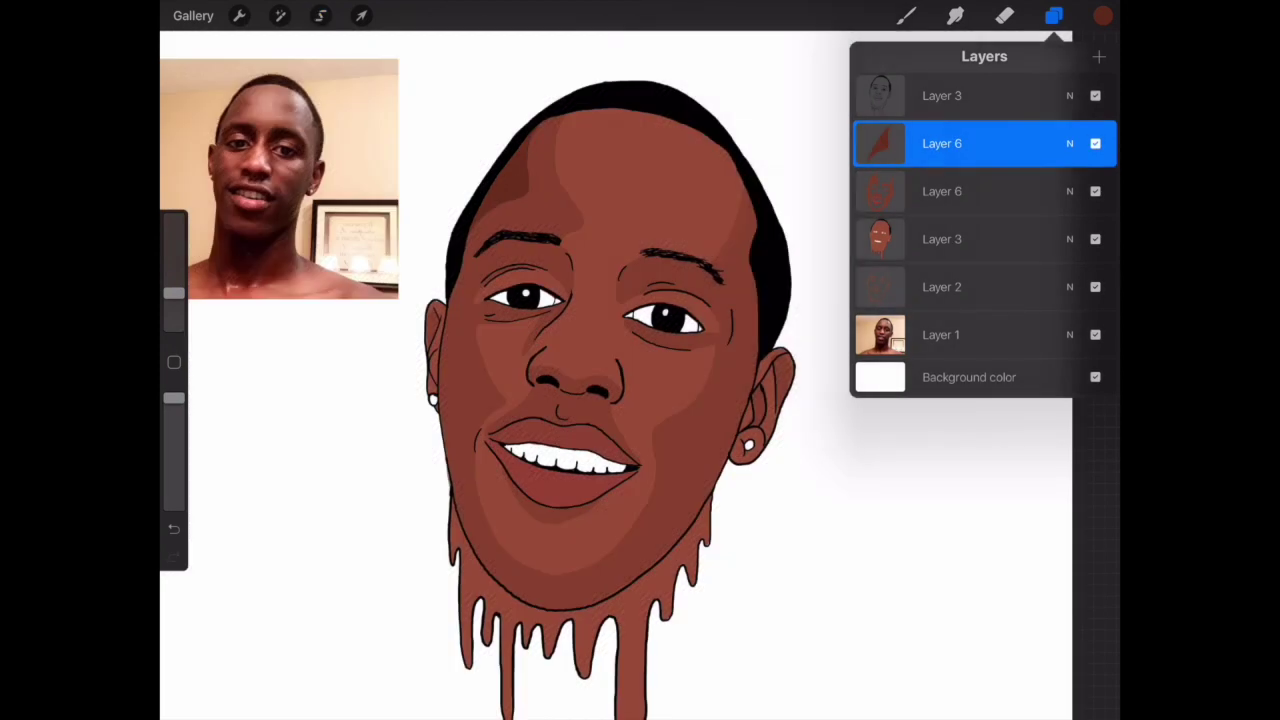
{"action": "left_click", "coordinate": [1054, 15]}
{"action": "left_click", "coordinate": [905, 15]}
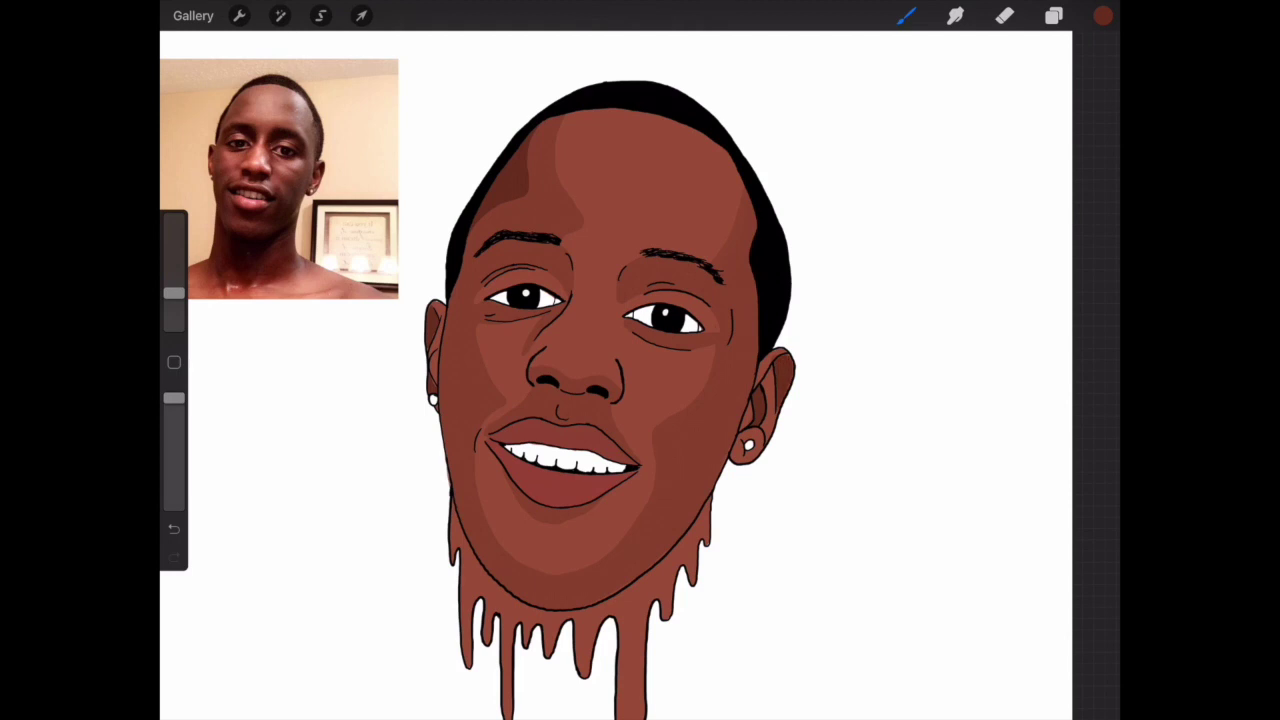
{"action": "left_click", "coordinate": [320, 15]}
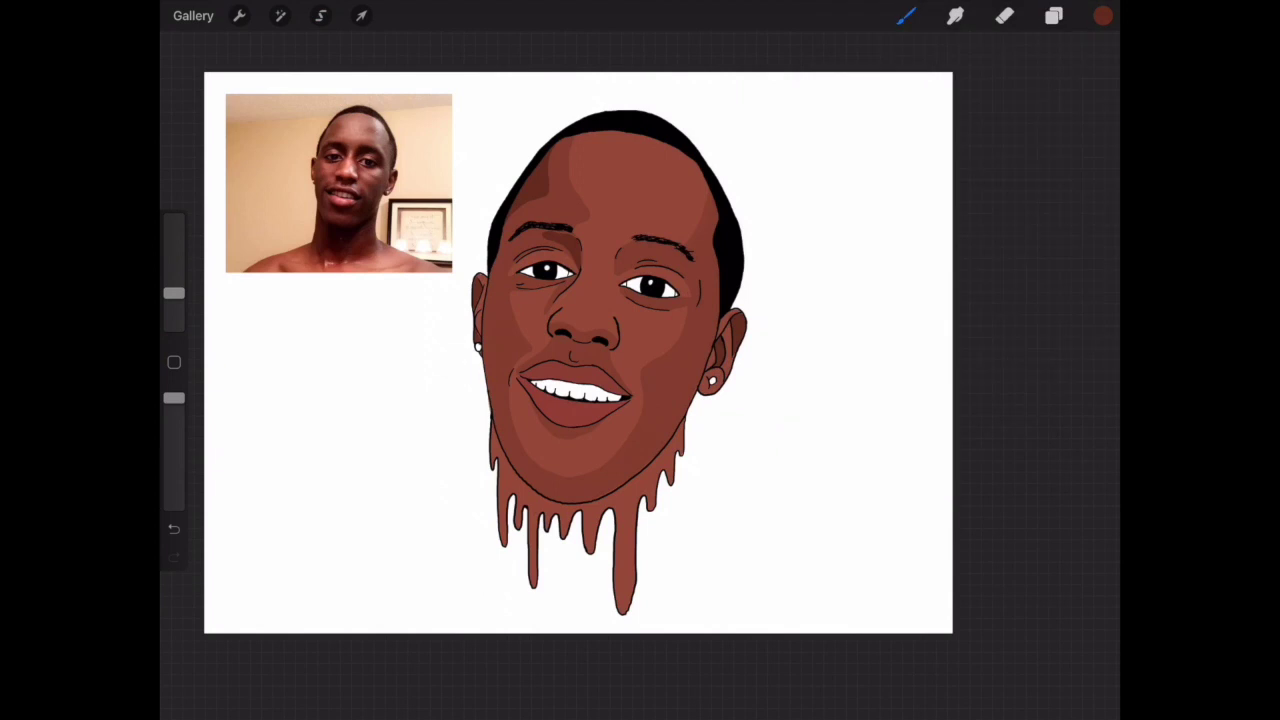
Step: Dab darker shading beside the nose and darken the upper lip edge, undoing a stray mark
{"action": "left_click", "coordinate": [320, 15]}
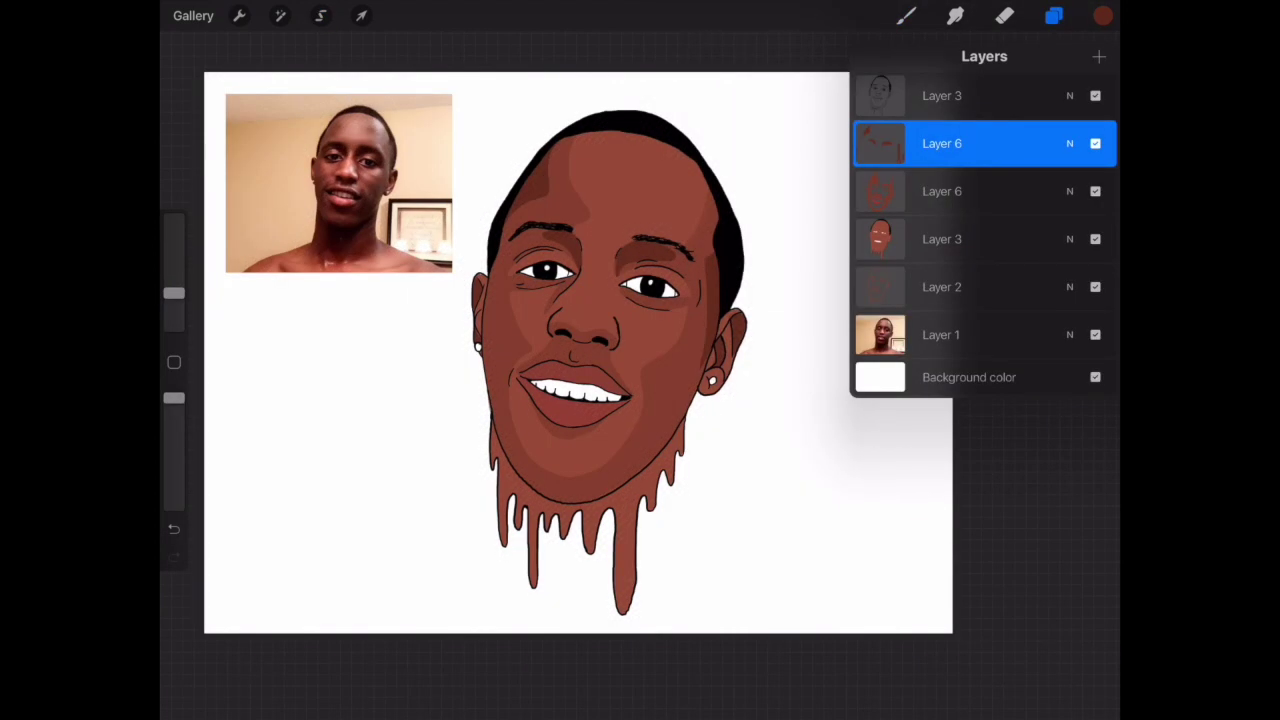
{"action": "left_click", "coordinate": [906, 15]}
{"action": "left_click", "coordinate": [906, 15]}
{"action": "left_click_drag", "start_coordinate": [606, 335], "coordinate": [610, 347]}
{"action": "key", "text": "ctrl+z"}
{"action": "left_click_drag", "start_coordinate": [524, 376], "coordinate": [606, 386]}
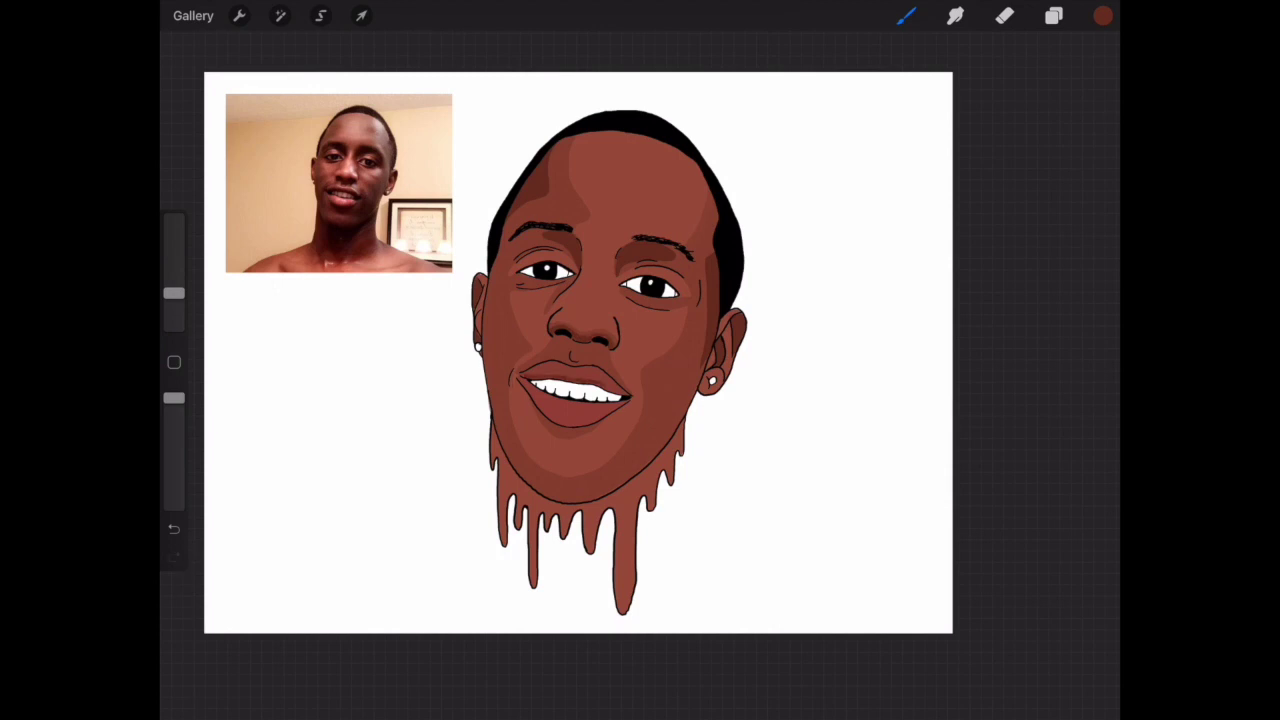
Step: Try a shading stroke at the left cheek edge and undo it
{"action": "scroll", "coordinate": [600, 330], "scroll_direction": "up", "scroll_amount": 5}
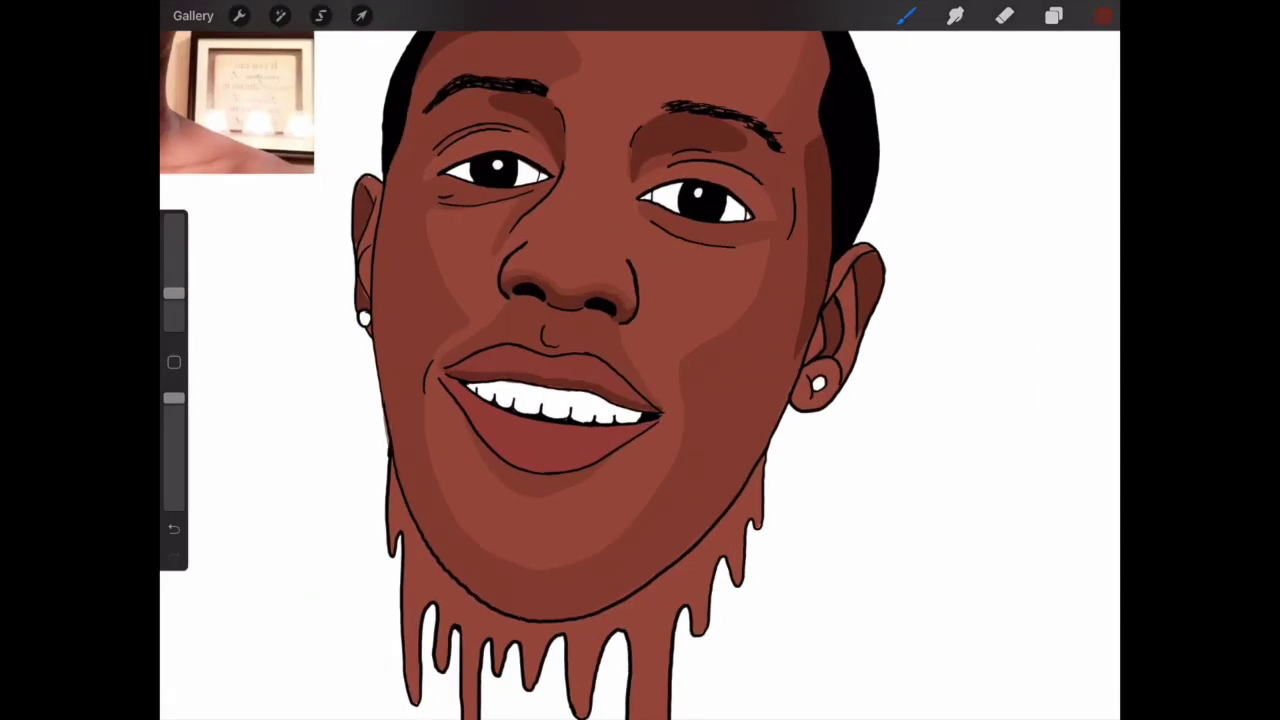
{"action": "left_click", "coordinate": [1004, 15]}
{"action": "left_click", "coordinate": [906, 15]}
{"action": "left_click", "coordinate": [1004, 15]}
{"action": "scroll", "coordinate": [600, 360], "scroll_direction": "down", "scroll_amount": 5}
{"action": "left_click", "coordinate": [320, 15]}
{"action": "left_click", "coordinate": [1054, 15]}
{"action": "left_click", "coordinate": [906, 15]}
{"action": "left_click_drag", "start_coordinate": [510, 430], "coordinate": [512, 366]}
{"action": "key", "text": "ctrl+z"}
Step: Freehand-outline the jaw area on Layer 6 for shading
{"action": "left_click", "coordinate": [320, 15]}
{"action": "left_click", "coordinate": [1054, 15]}
{"action": "left_click", "coordinate": [880, 143]}
{"action": "left_click", "coordinate": [320, 15]}
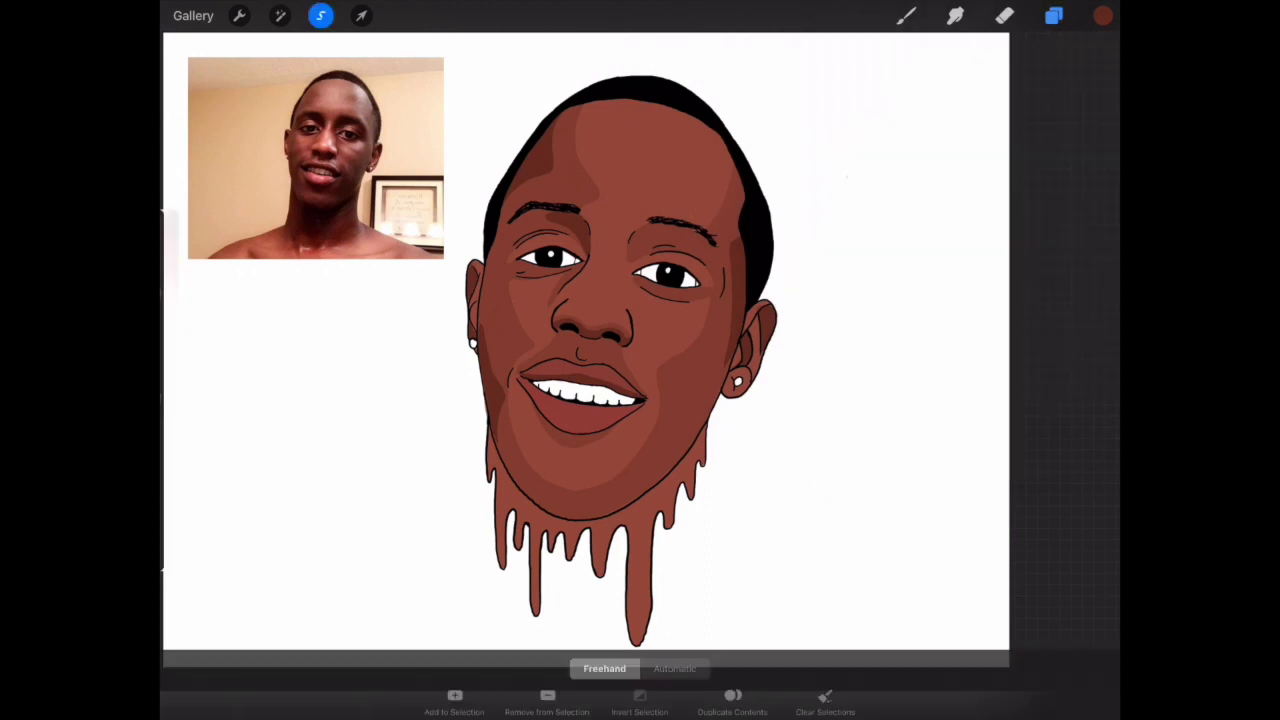
{"action": "mouse_move", "coordinate": [489, 428]}
{"action": "left_mouse_down"}
{"action": "mouse_move", "coordinate": [690, 465]}
{"action": "mouse_move", "coordinate": [494, 470]}
{"action": "mouse_move", "coordinate": [502, 566]}
{"action": "left_mouse_up"}
{"action": "left_click", "coordinate": [1054, 15]}
{"action": "left_click", "coordinate": [906, 15]}
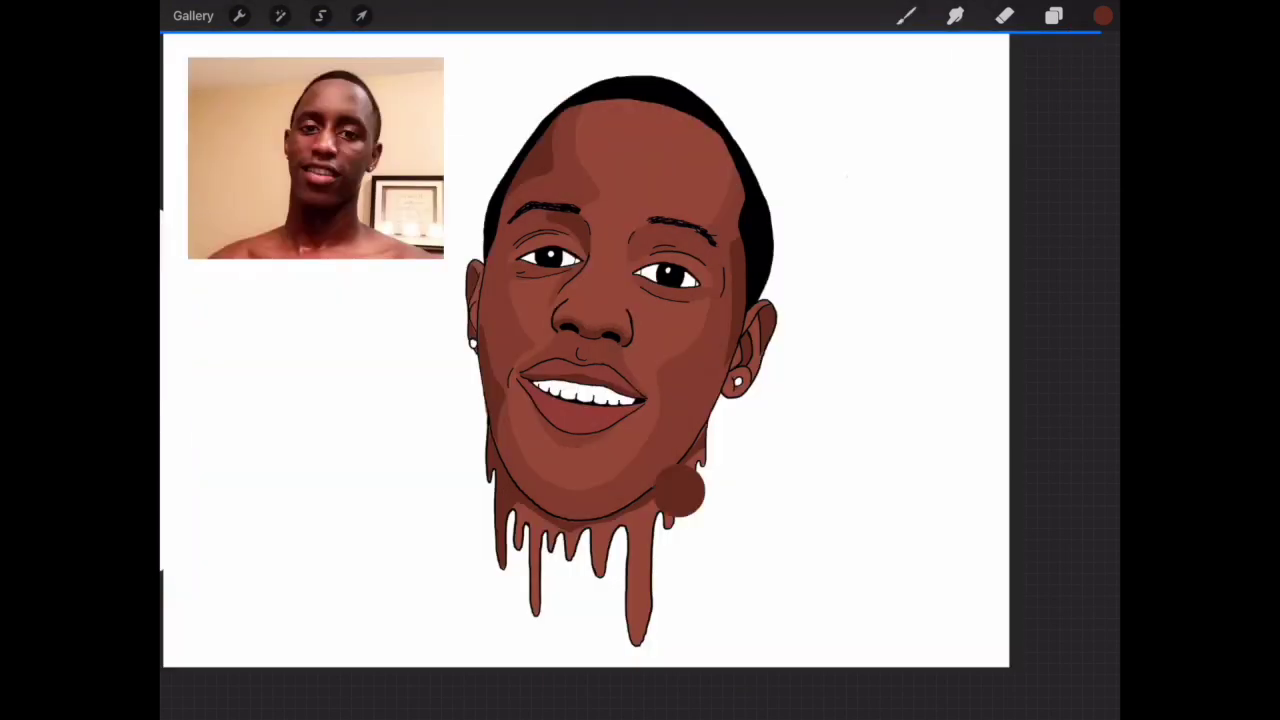
Step: Undo a brown fill and shade the centre drips darker brown
{"action": "left_click_drag", "start_coordinate": [1103, 15], "coordinate": [671, 486]}
{"action": "left_click", "coordinate": [174, 528]}
{"action": "mouse_move", "coordinate": [518, 504]}
{"action": "left_mouse_down"}
{"action": "mouse_move", "coordinate": [519, 548]}
{"action": "mouse_move", "coordinate": [532, 522]}
{"action": "mouse_move", "coordinate": [534, 614]}
{"action": "left_mouse_up"}
{"action": "mouse_move", "coordinate": [546, 522]}
{"action": "left_mouse_down"}
{"action": "mouse_move", "coordinate": [572, 556]}
{"action": "mouse_move", "coordinate": [594, 546]}
{"action": "mouse_move", "coordinate": [602, 578]}
{"action": "left_mouse_up"}
{"action": "left_click", "coordinate": [1054, 15]}
{"action": "left_click", "coordinate": [1054, 15]}
Step: With a bigger brush, darken the right-side and centre drips
{"action": "left_click_drag", "start_coordinate": [626, 512], "coordinate": [612, 540]}
{"action": "left_click_drag", "start_coordinate": [174, 293], "coordinate": [174, 283]}
{"action": "mouse_move", "coordinate": [648, 502]}
{"action": "left_mouse_down"}
{"action": "mouse_move", "coordinate": [628, 528]}
{"action": "mouse_move", "coordinate": [640, 546]}
{"action": "left_mouse_up"}
{"action": "left_click", "coordinate": [1004, 15]}
{"action": "left_click", "coordinate": [906, 15]}
{"action": "left_click_drag", "start_coordinate": [688, 460], "coordinate": [670, 492]}
{"action": "mouse_move", "coordinate": [704, 450]}
{"action": "left_mouse_down"}
{"action": "mouse_move", "coordinate": [634, 594]}
{"action": "mouse_move", "coordinate": [634, 640]}
{"action": "mouse_move", "coordinate": [646, 570]}
{"action": "left_mouse_up"}
{"action": "left_click_drag", "start_coordinate": [652, 514], "coordinate": [648, 586]}
{"action": "left_click", "coordinate": [1004, 15]}
{"action": "left_click", "coordinate": [906, 15]}
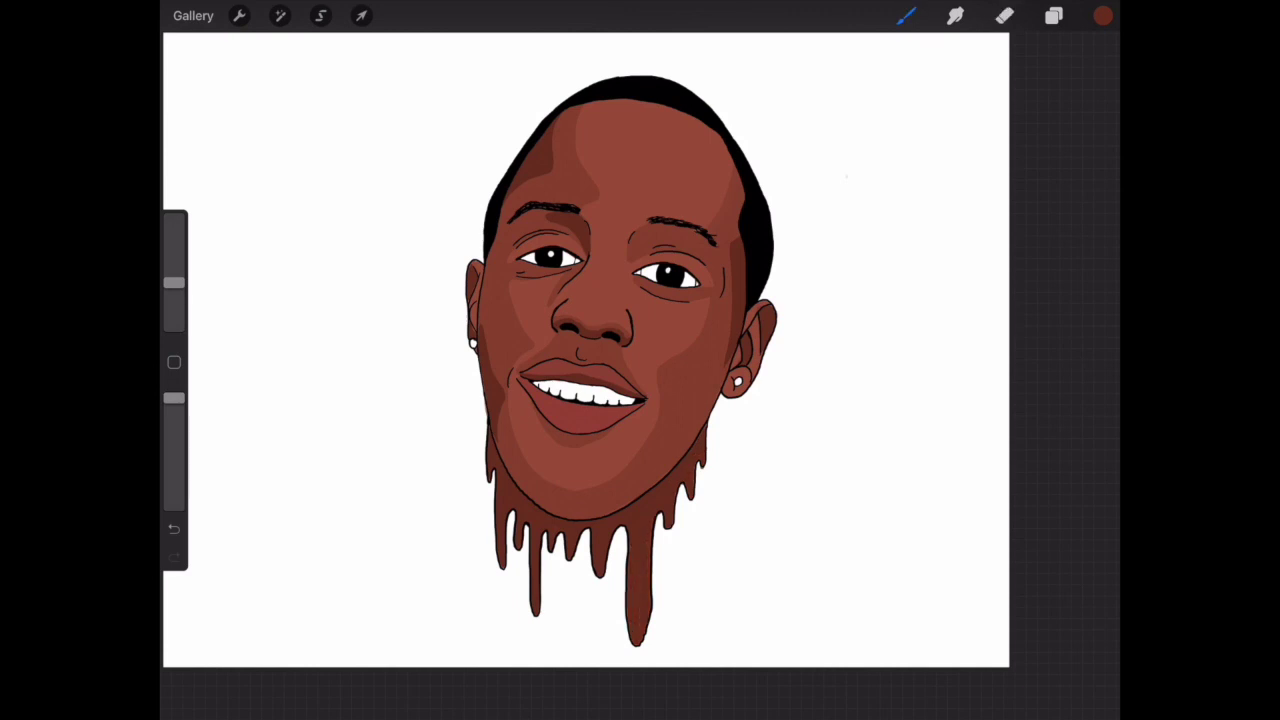
Step: Reselect the layer to shade in the layer list
{"action": "left_click", "coordinate": [320, 15]}
{"action": "left_click", "coordinate": [906, 15]}
{"action": "left_click", "coordinate": [320, 15]}
{"action": "left_click", "coordinate": [1054, 15]}
{"action": "left_click", "coordinate": [884, 137]}
{"action": "left_click", "coordinate": [794, 105]}
{"action": "left_click", "coordinate": [906, 15]}
Step: Shade beside the right ear, near the hairline, and under the brows and both eyes
{"action": "left_click_drag", "start_coordinate": [722, 366], "coordinate": [722, 394]}
{"action": "mouse_move", "coordinate": [735, 240]}
{"action": "left_mouse_down"}
{"action": "mouse_move", "coordinate": [738, 194]}
{"action": "mouse_move", "coordinate": [720, 298]}
{"action": "left_mouse_up"}
{"action": "left_click_drag", "start_coordinate": [512, 250], "coordinate": [568, 230]}
{"action": "key", "text": "ctrl+z"}
{"action": "left_click_drag", "start_coordinate": [650, 254], "coordinate": [704, 250]}
{"action": "key", "text": "ctrl+z"}
{"action": "left_click_drag", "start_coordinate": [630, 248], "coordinate": [634, 232]}
{"action": "left_click_drag", "start_coordinate": [642, 290], "coordinate": [688, 298]}
{"action": "left_click_drag", "start_coordinate": [520, 270], "coordinate": [584, 282]}
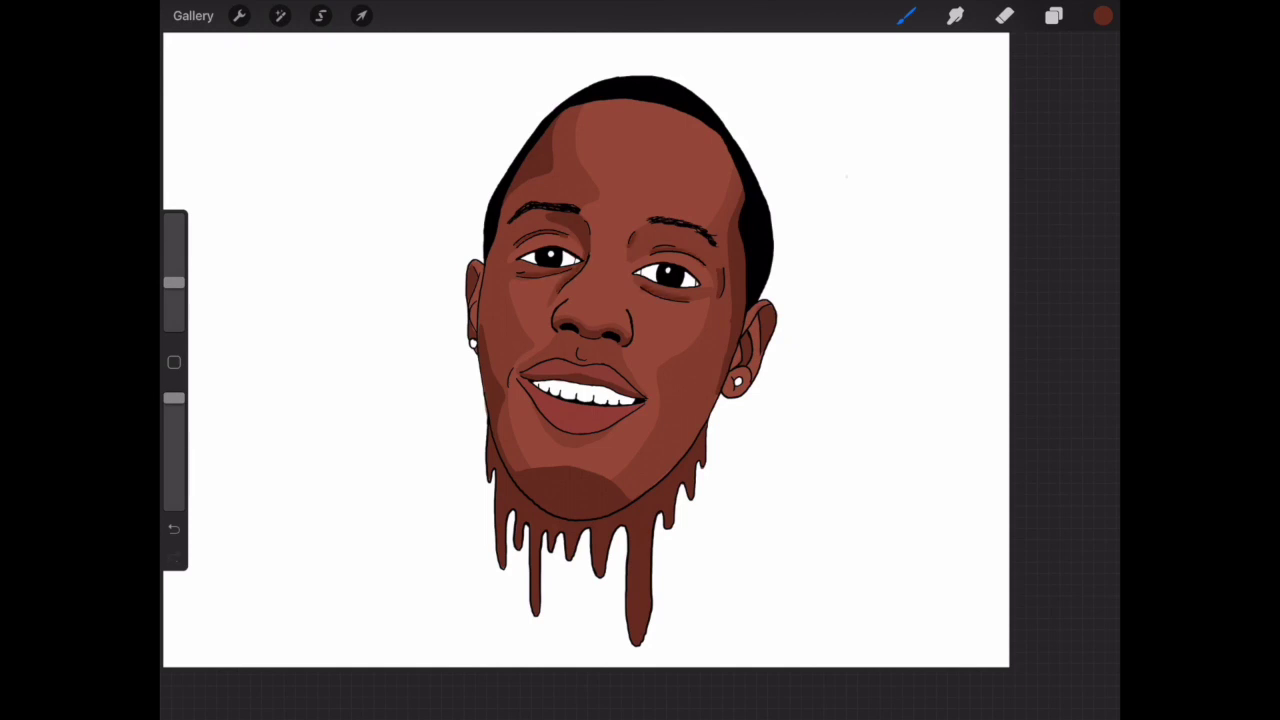
Step: Pick a pink colour, toggling between eraser and brush
{"action": "scroll", "coordinate": [617, 330], "scroll_direction": "up", "scroll_amount": 3}
{"action": "left_click", "coordinate": [1004, 15]}
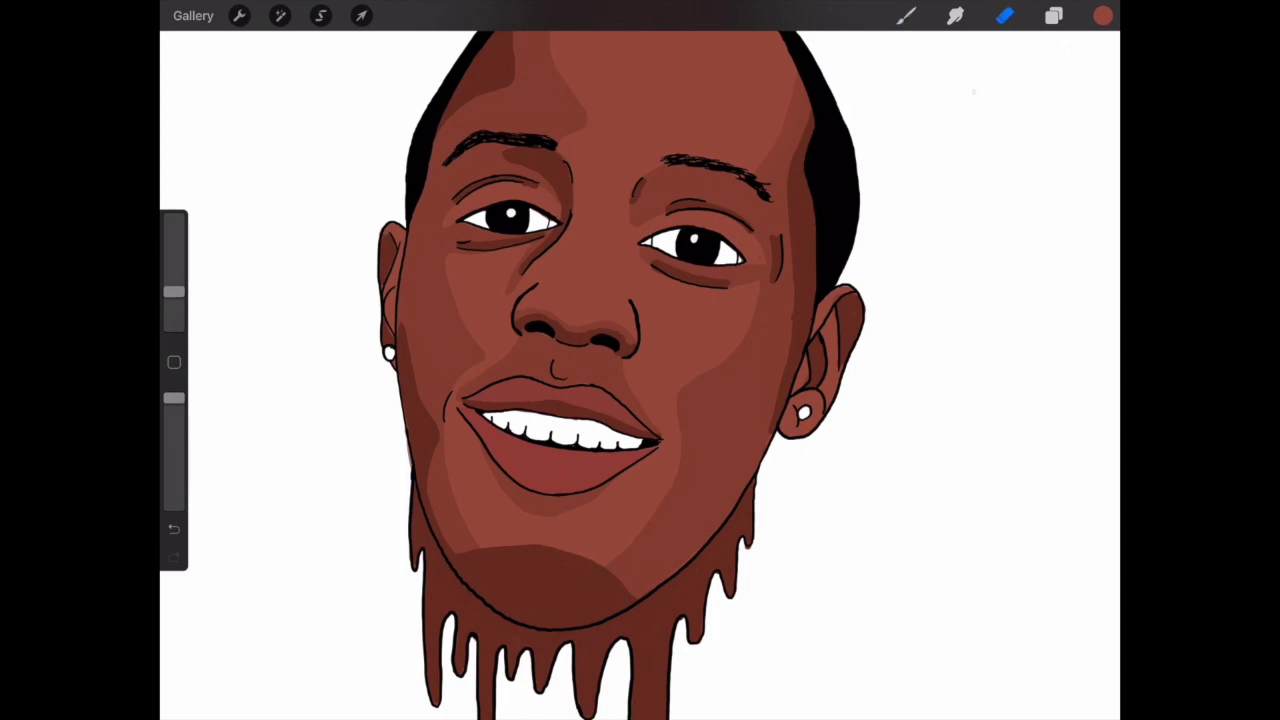
{"action": "left_click", "coordinate": [1103, 15]}
{"action": "left_click", "coordinate": [1086, 217]}
{"action": "left_click", "coordinate": [906, 15]}
{"action": "left_click", "coordinate": [1004, 15]}
{"action": "left_click", "coordinate": [906, 15]}
Step: Switch the colour to white and enlarge the brush
{"action": "left_click", "coordinate": [1103, 15]}
{"action": "left_click", "coordinate": [943, 143]}
{"action": "left_click", "coordinate": [1103, 15]}
{"action": "left_click", "coordinate": [1054, 15]}
{"action": "left_click", "coordinate": [1054, 15]}
{"action": "left_click_drag", "start_coordinate": [174, 285], "coordinate": [174, 250]}
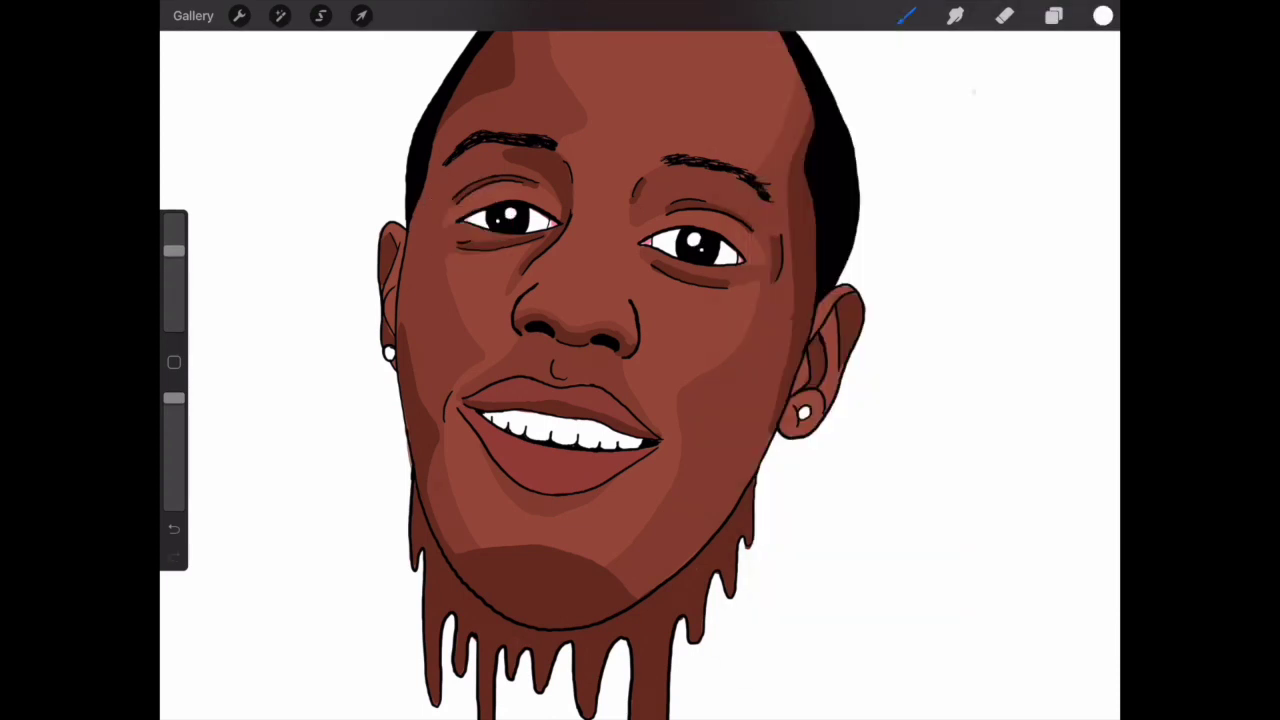
Step: Commit the red gradient image and move its layer below Layer 2
{"action": "scroll", "coordinate": [640, 370], "scroll_direction": "down", "scroll_amount": 3}
{"action": "scroll", "coordinate": [640, 370], "scroll_direction": "up", "scroll_amount": 2}
{"action": "left_click", "coordinate": [905, 15]}
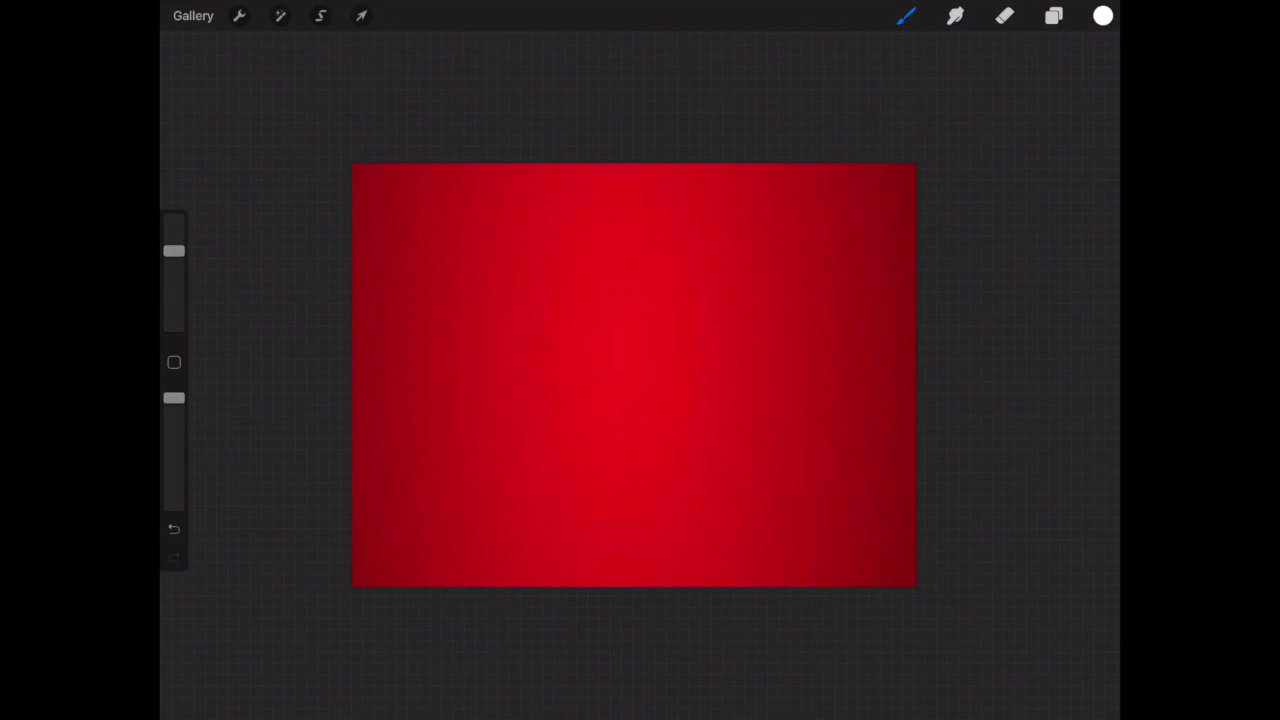
{"action": "left_click", "coordinate": [1053, 15]}
{"action": "left_click_drag", "start_coordinate": [1000, 143], "coordinate": [900, 143]}
{"action": "left_click", "coordinate": [960, 95]}
{"action": "left_click", "coordinate": [880, 95]}
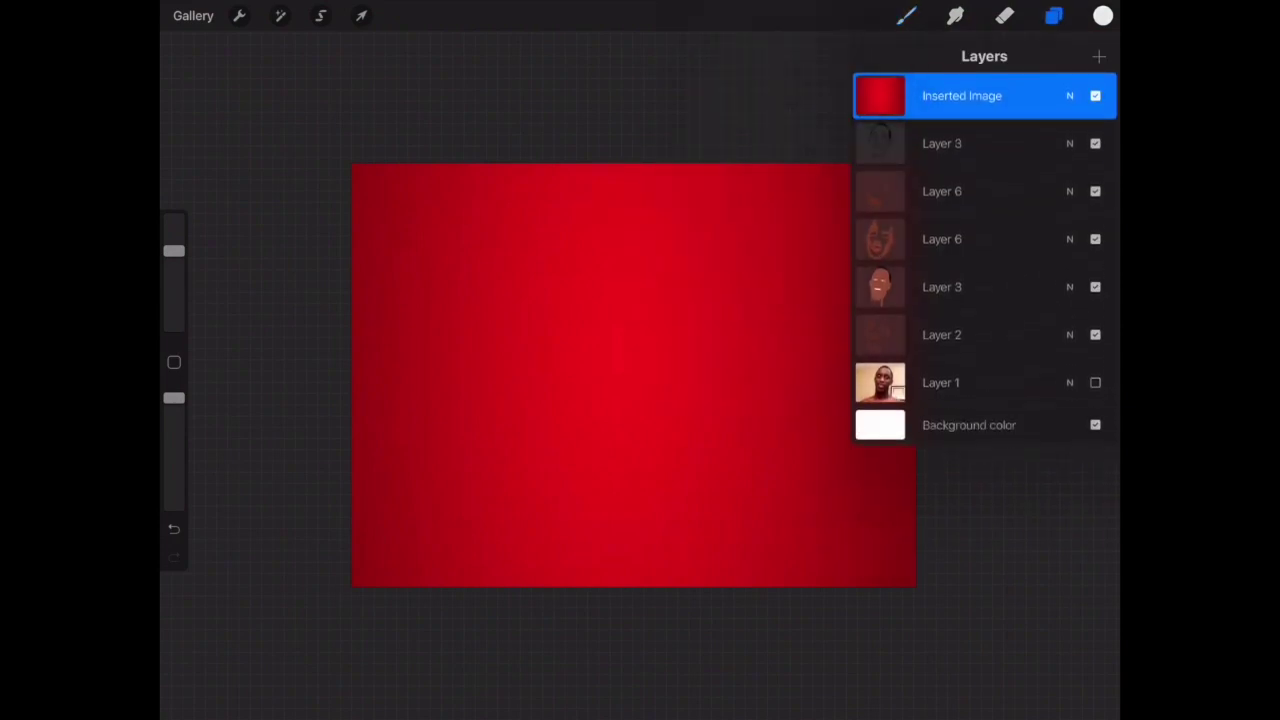
{"action": "left_click_drag", "start_coordinate": [960, 95], "coordinate": [960, 320]}
Step: Select Layer 3 and pick a slightly smaller brush
{"action": "left_click", "coordinate": [1103, 15]}
{"action": "scroll", "coordinate": [640, 375], "scroll_direction": "up", "scroll_amount": 5}
{"action": "left_click", "coordinate": [1053, 15]}
{"action": "left_click", "coordinate": [950, 240]}
{"action": "left_click", "coordinate": [905, 15]}
{"action": "mouse_move", "coordinate": [174, 251]}
{"action": "left_mouse_down"}
{"action": "mouse_move", "coordinate": [174, 272]}
{"action": "mouse_move", "coordinate": [174, 255]}
{"action": "left_mouse_up"}
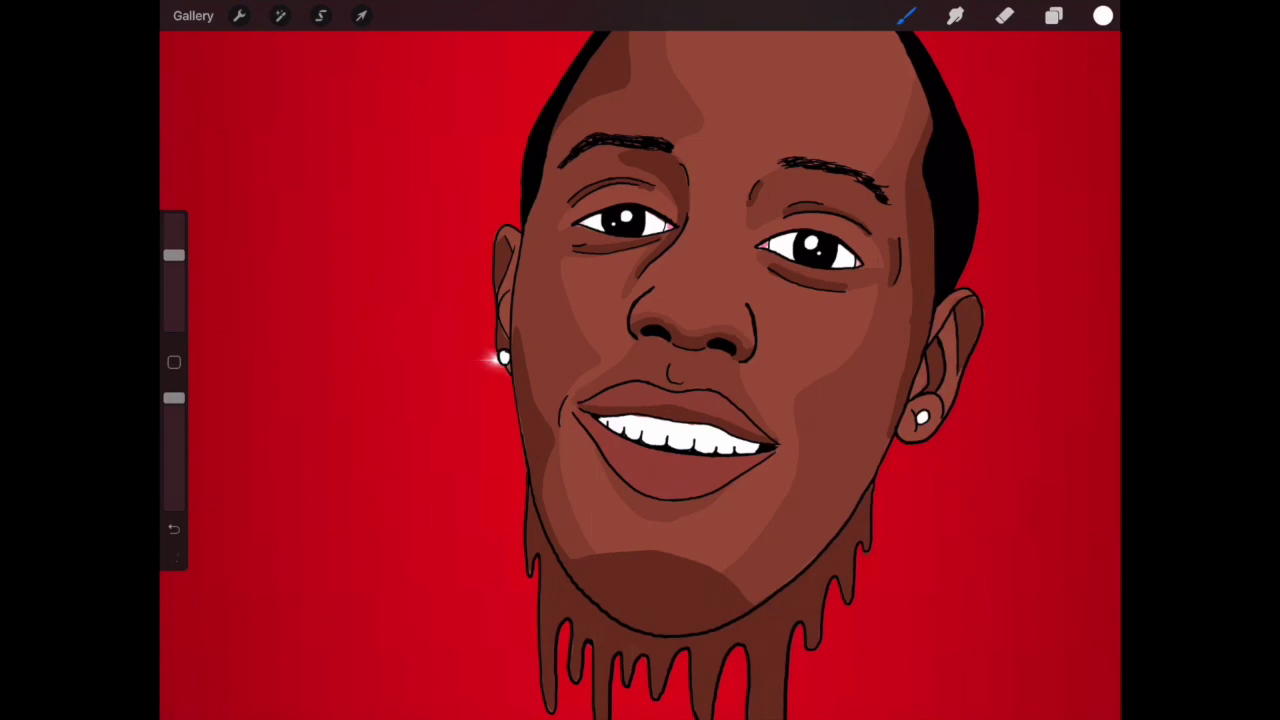
Step: Choose black, shrink the brush, then sample the brown skin colour from the drawing
{"action": "left_click", "coordinate": [1103, 15]}
{"action": "left_click", "coordinate": [1040, 150]}
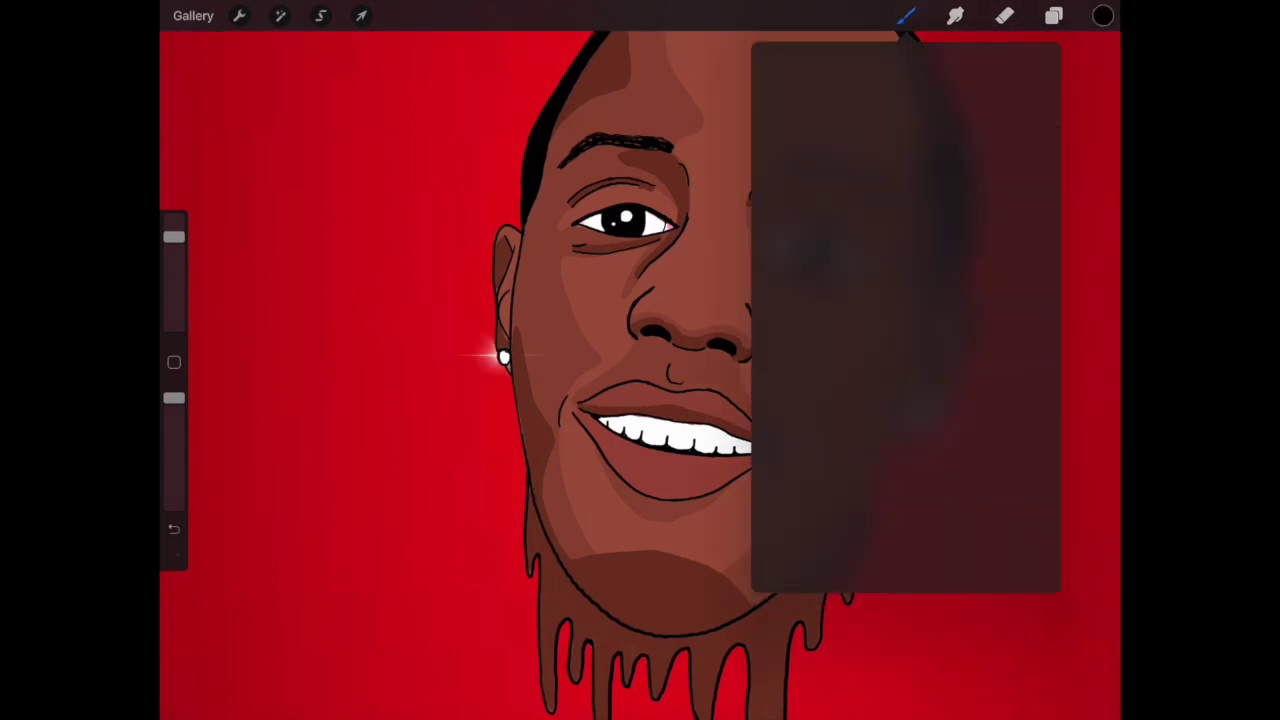
{"action": "left_click", "coordinate": [1103, 15]}
{"action": "left_click_drag", "start_coordinate": [174, 237], "coordinate": [174, 251]}
{"action": "left_click", "coordinate": [693, 453]}
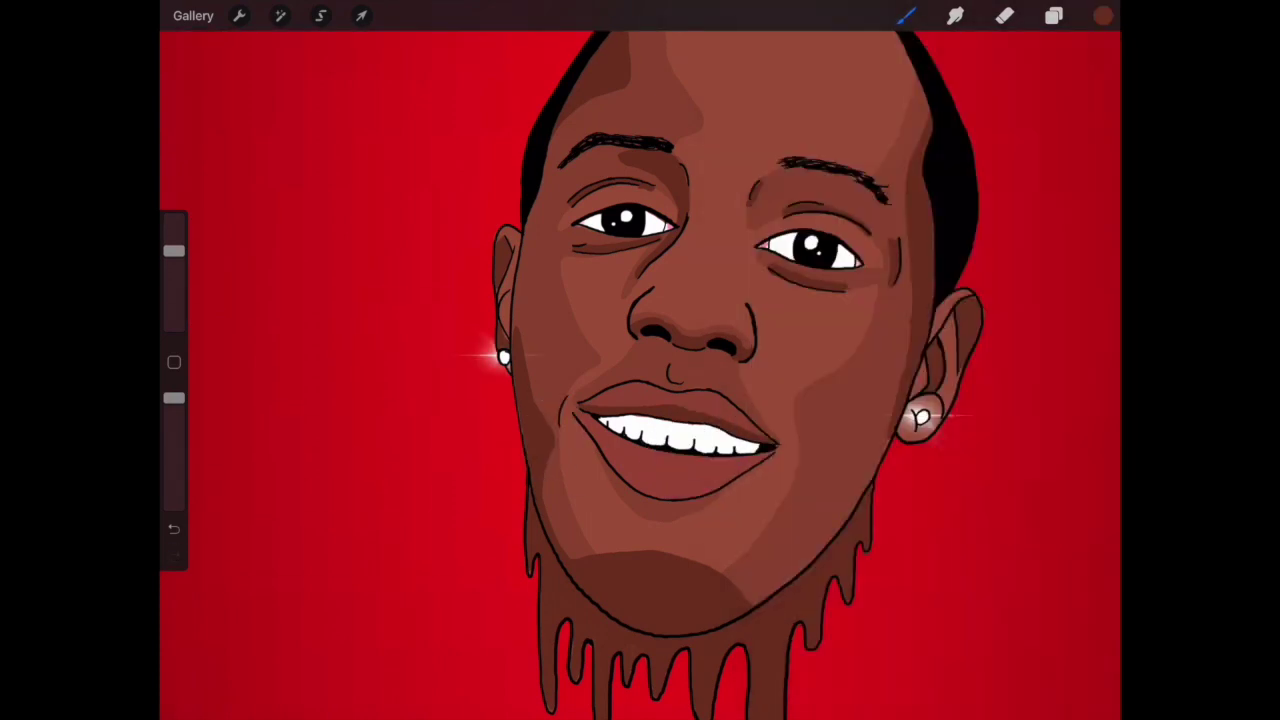
Step: On the top layer, paint the earring sparkle and right-side hair strokes, then zoom out
{"action": "left_click", "coordinate": [1054, 15]}
{"action": "left_click", "coordinate": [960, 94]}
{"action": "left_click", "coordinate": [1054, 15]}
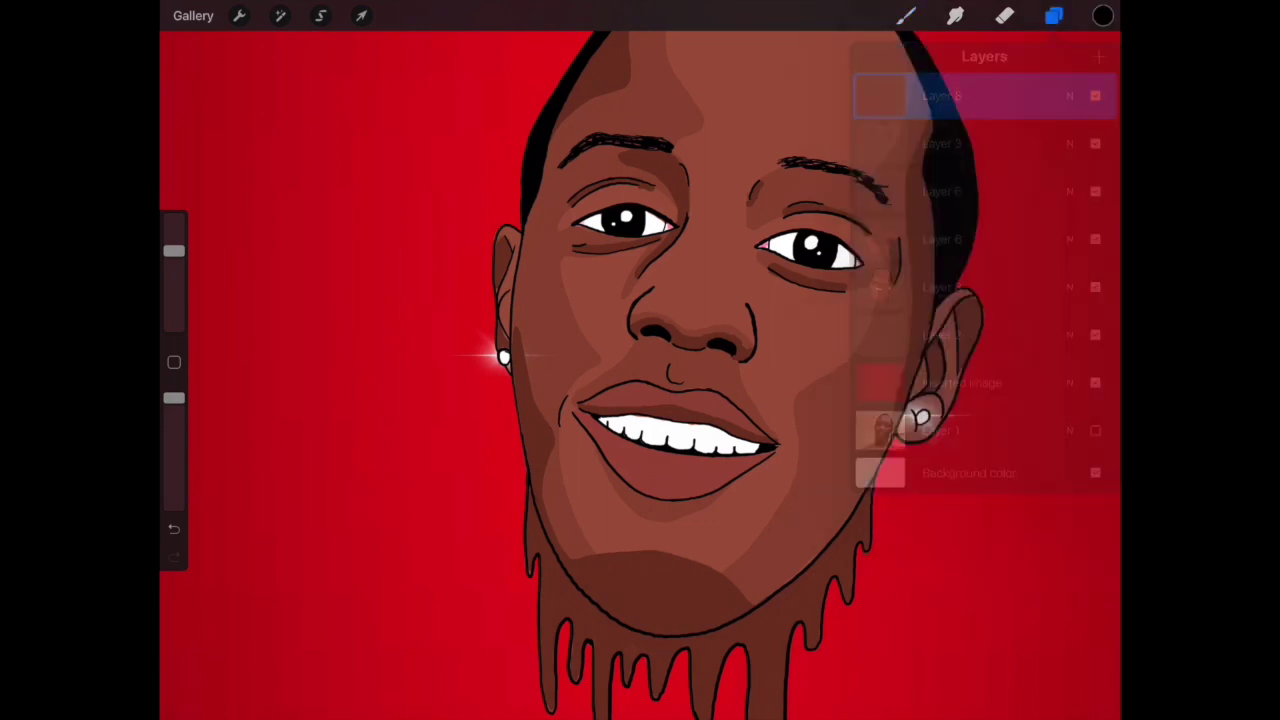
{"action": "left_click", "coordinate": [1054, 15]}
{"action": "left_click", "coordinate": [1054, 15]}
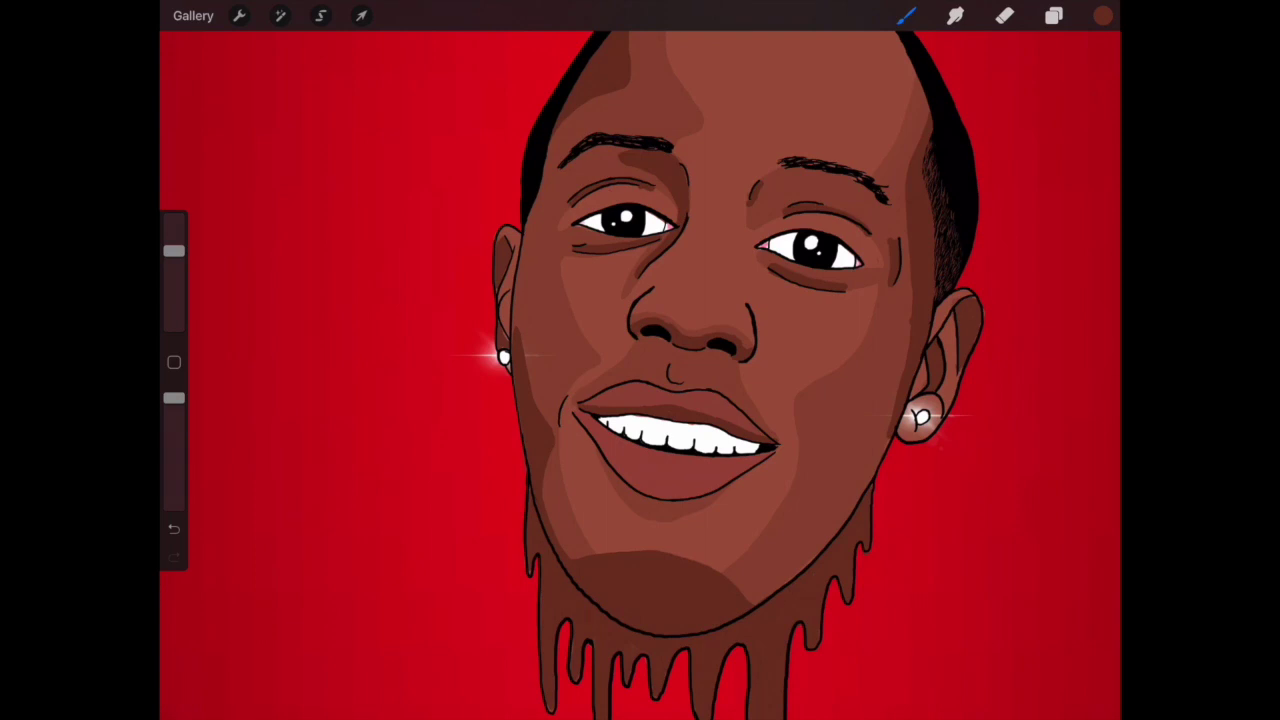
{"action": "scroll", "coordinate": [640, 375], "scroll_direction": "down", "scroll_amount": 2}
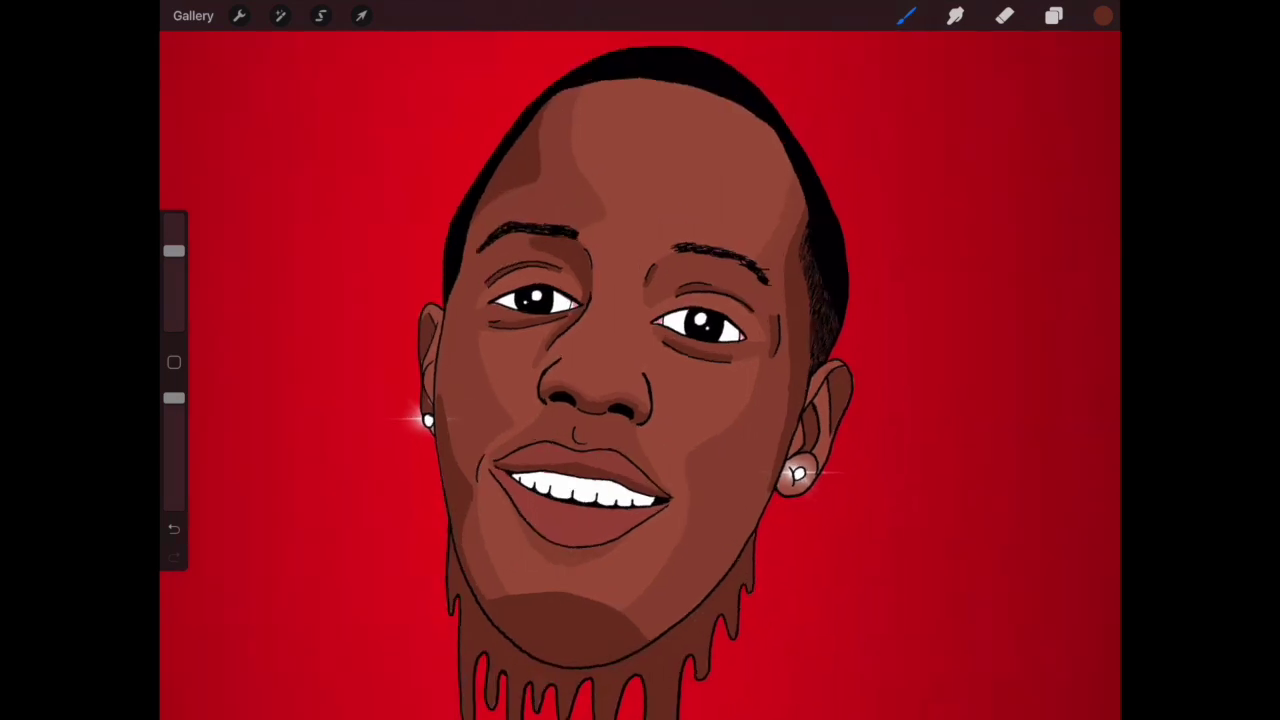